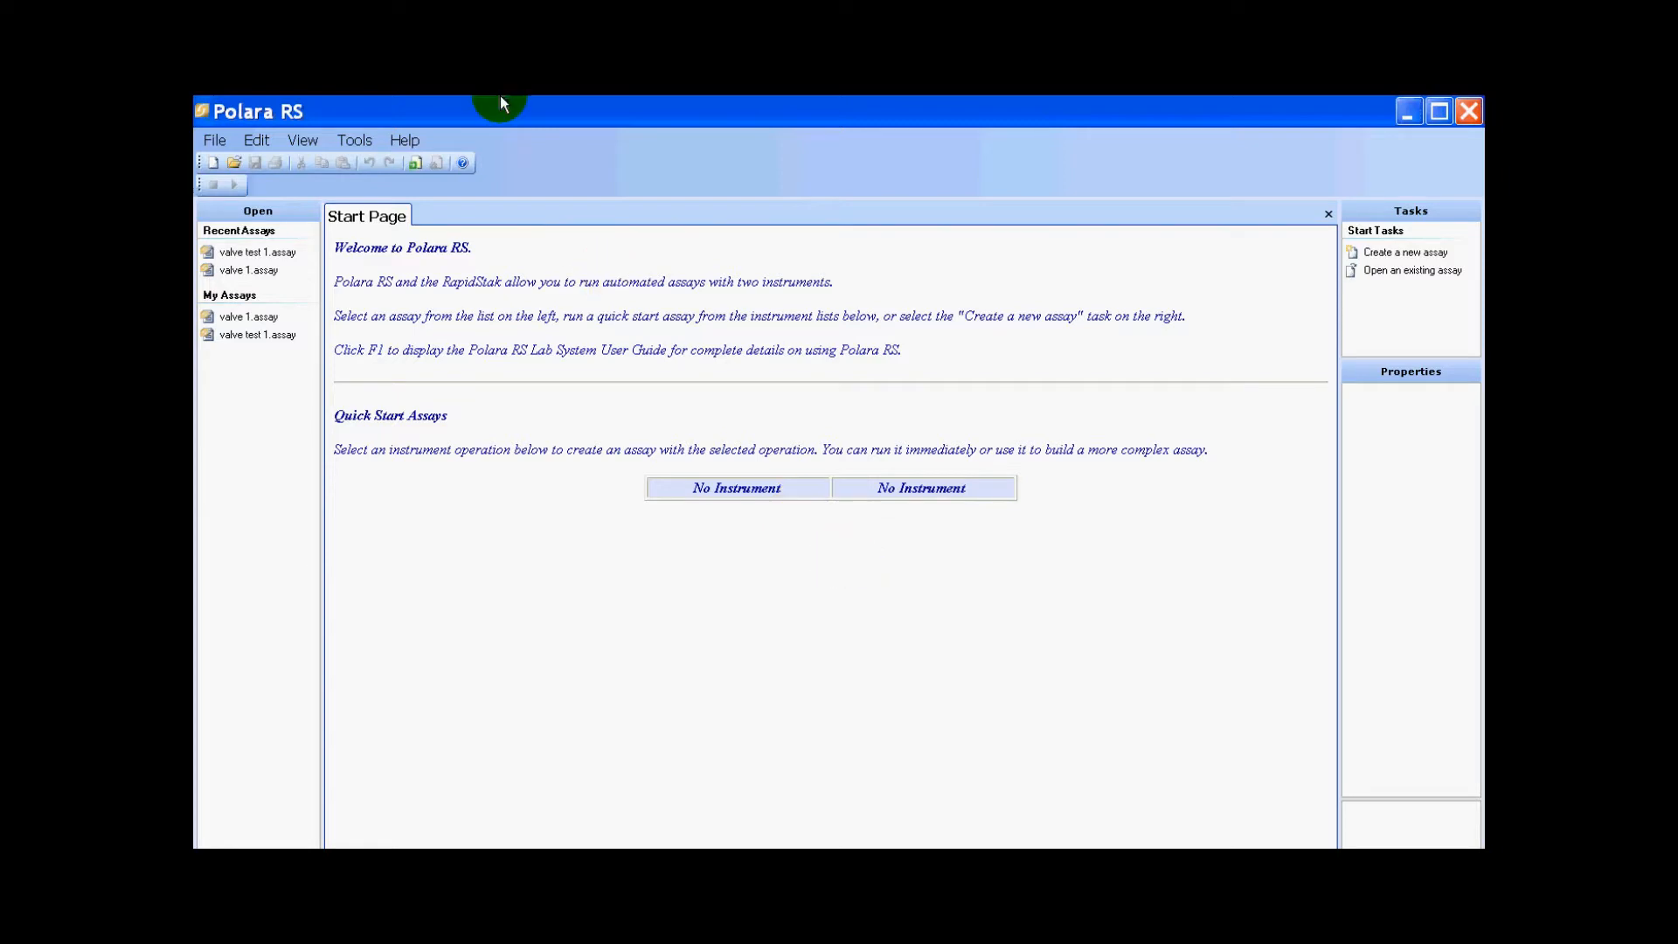
- Open the program options and the RapidStak equipment settings
{"action": "left_click", "coordinate": [339, 144]}
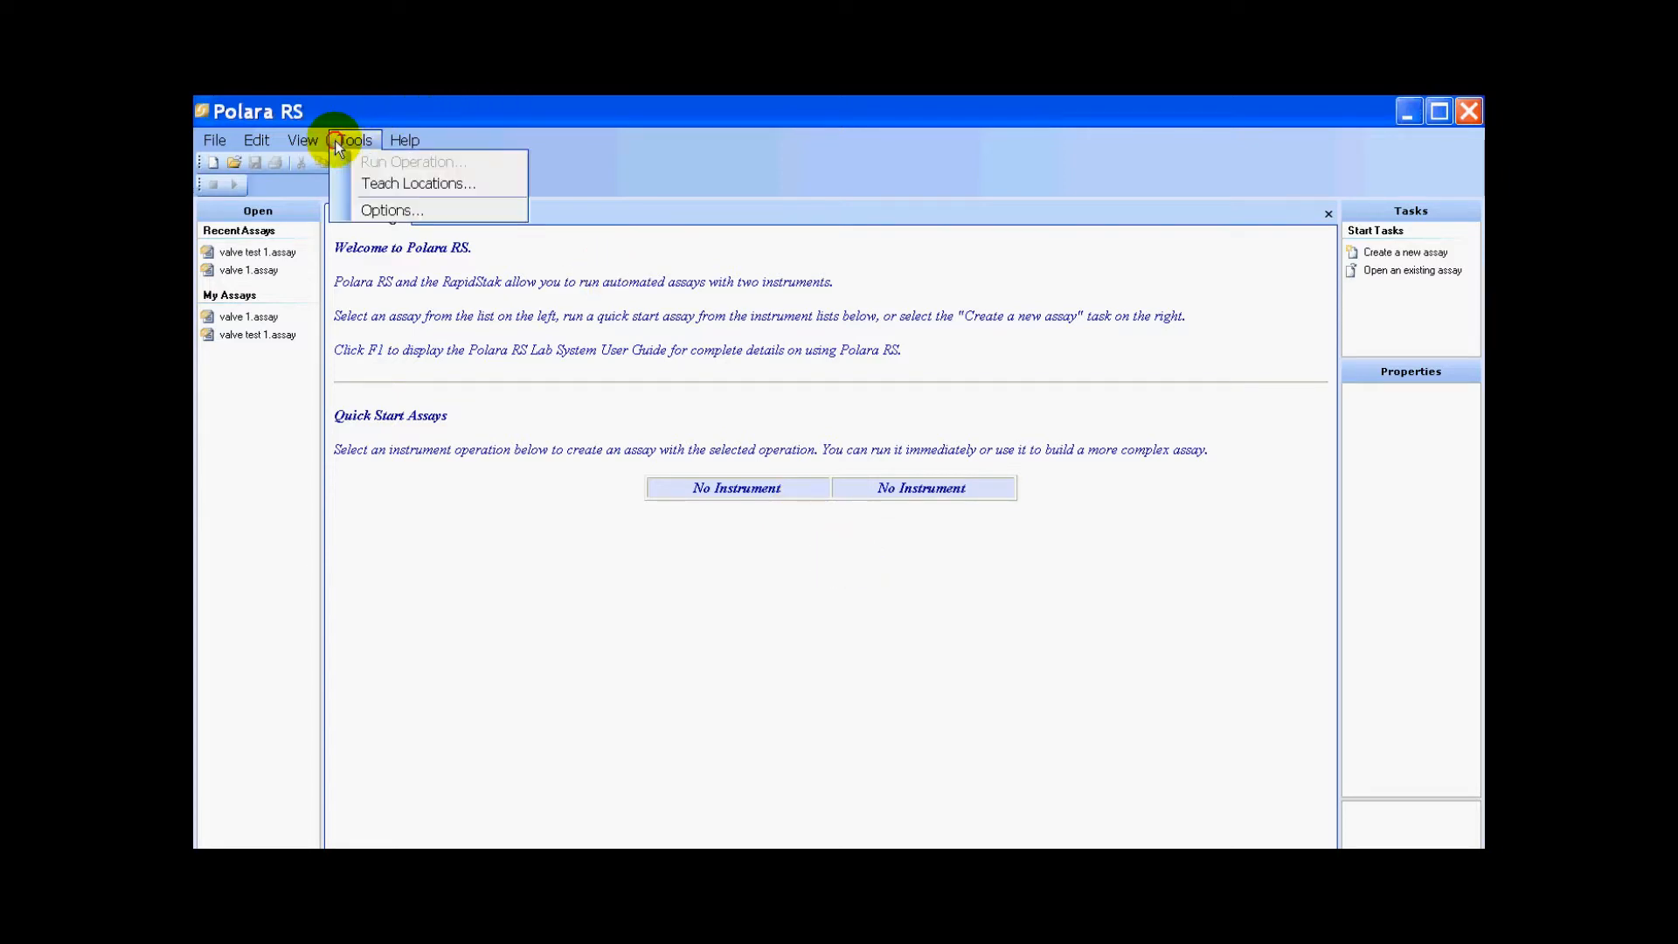
{"action": "left_click", "coordinate": [386, 213]}
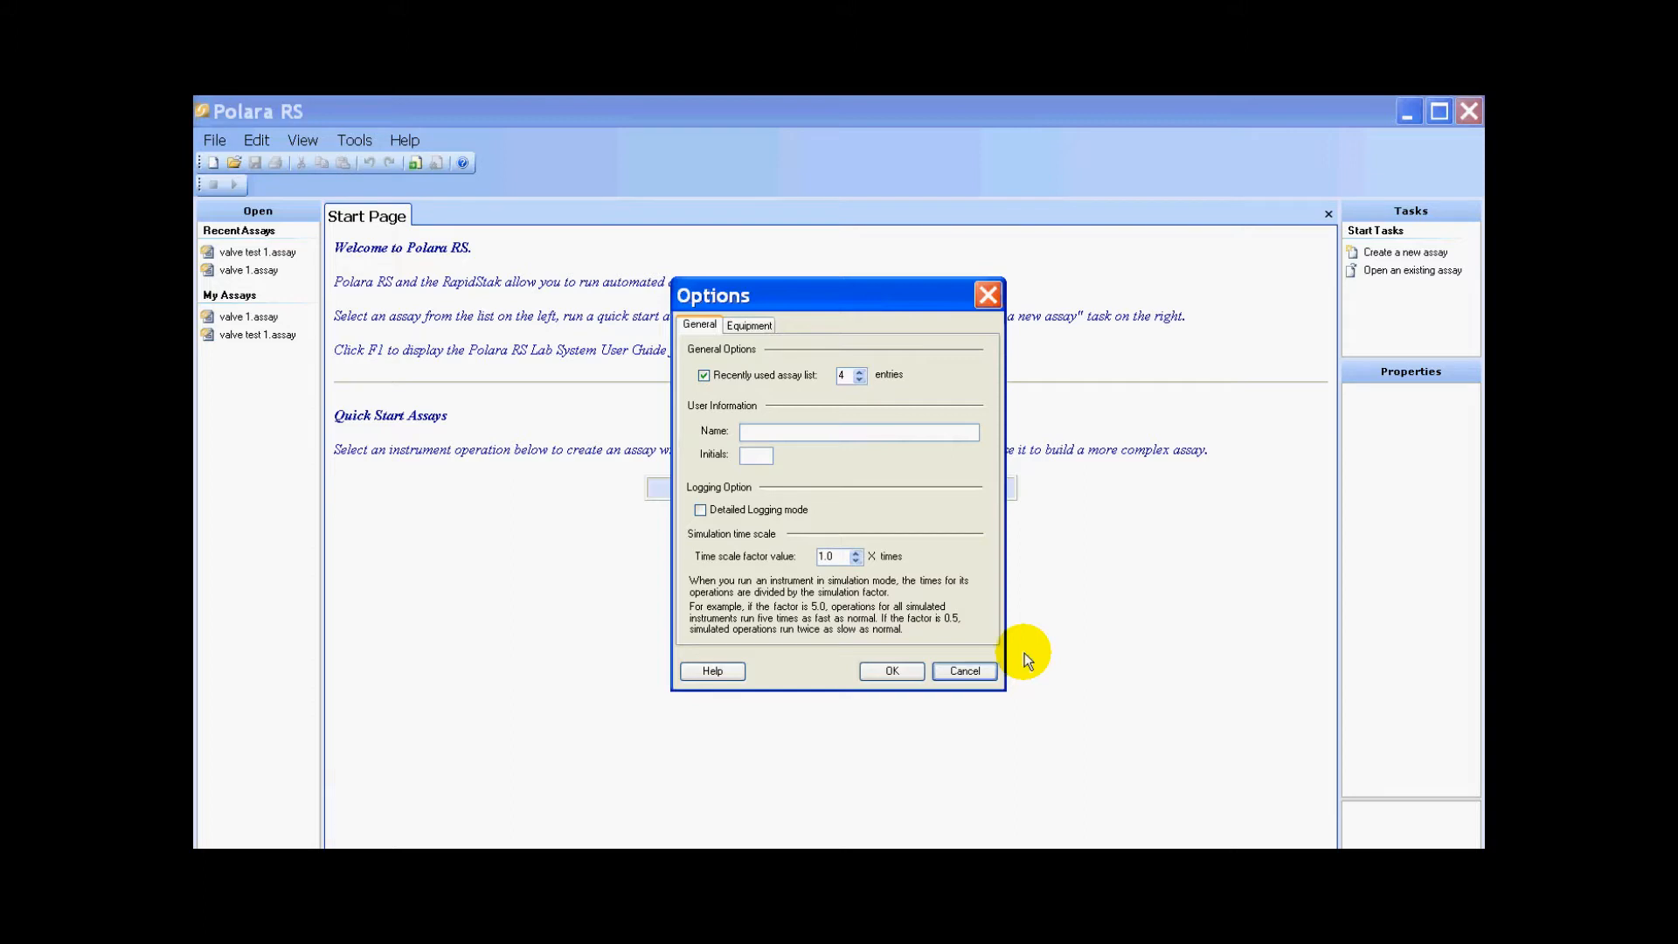
{"action": "left_click", "coordinate": [760, 328]}
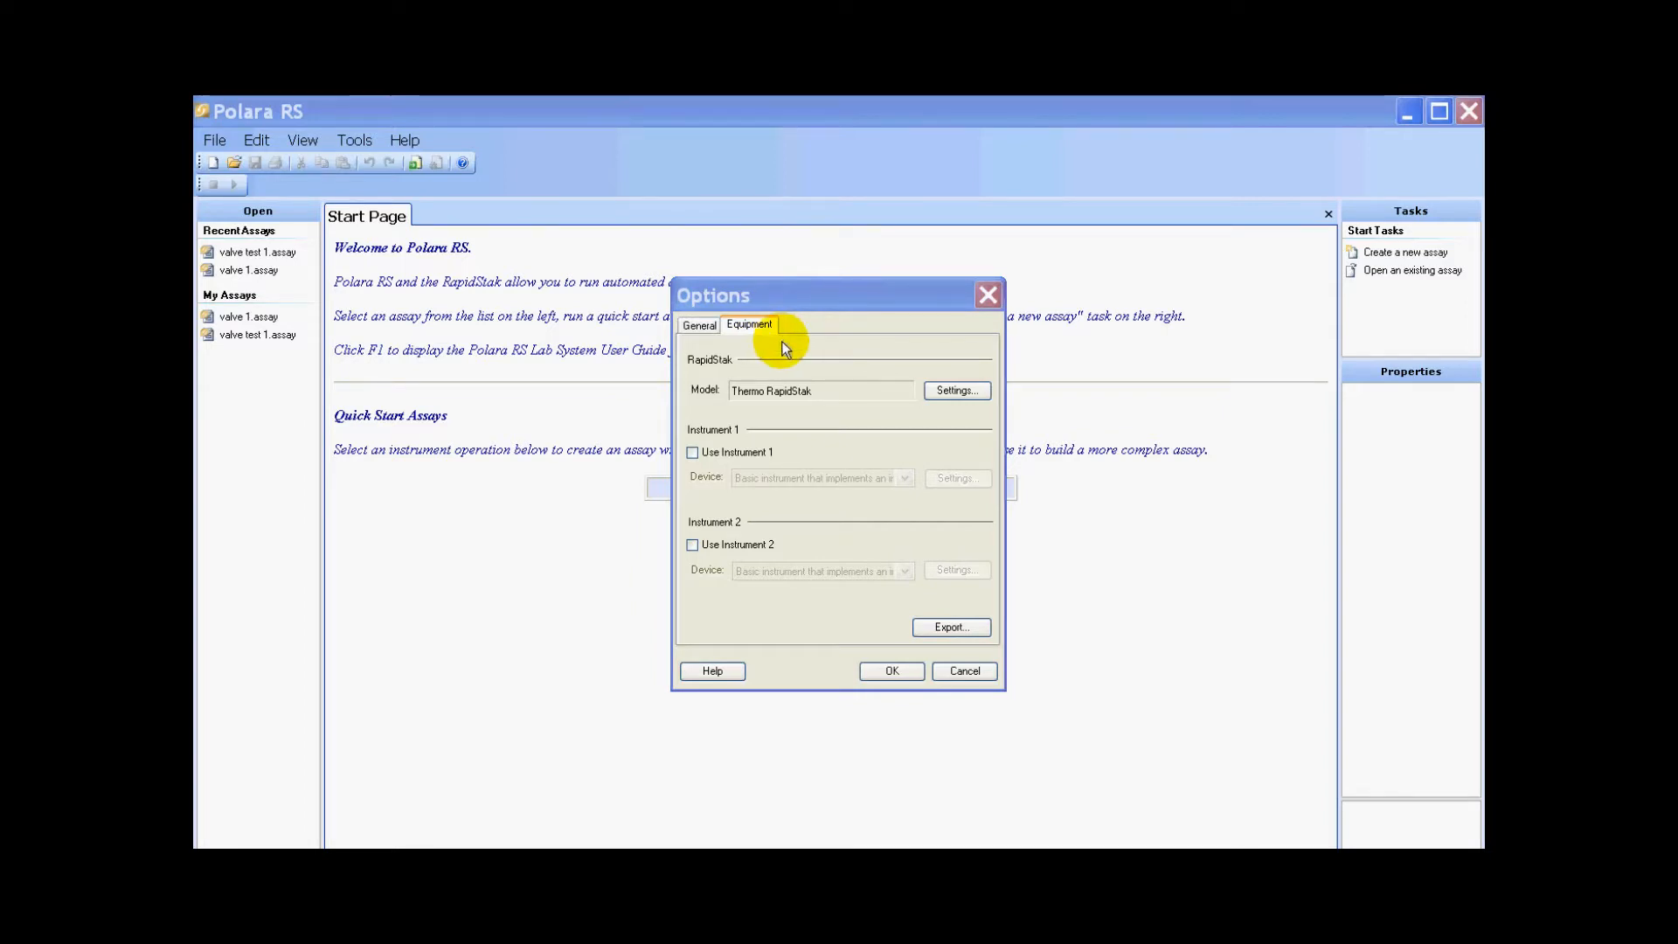
{"action": "left_click", "coordinate": [959, 391]}
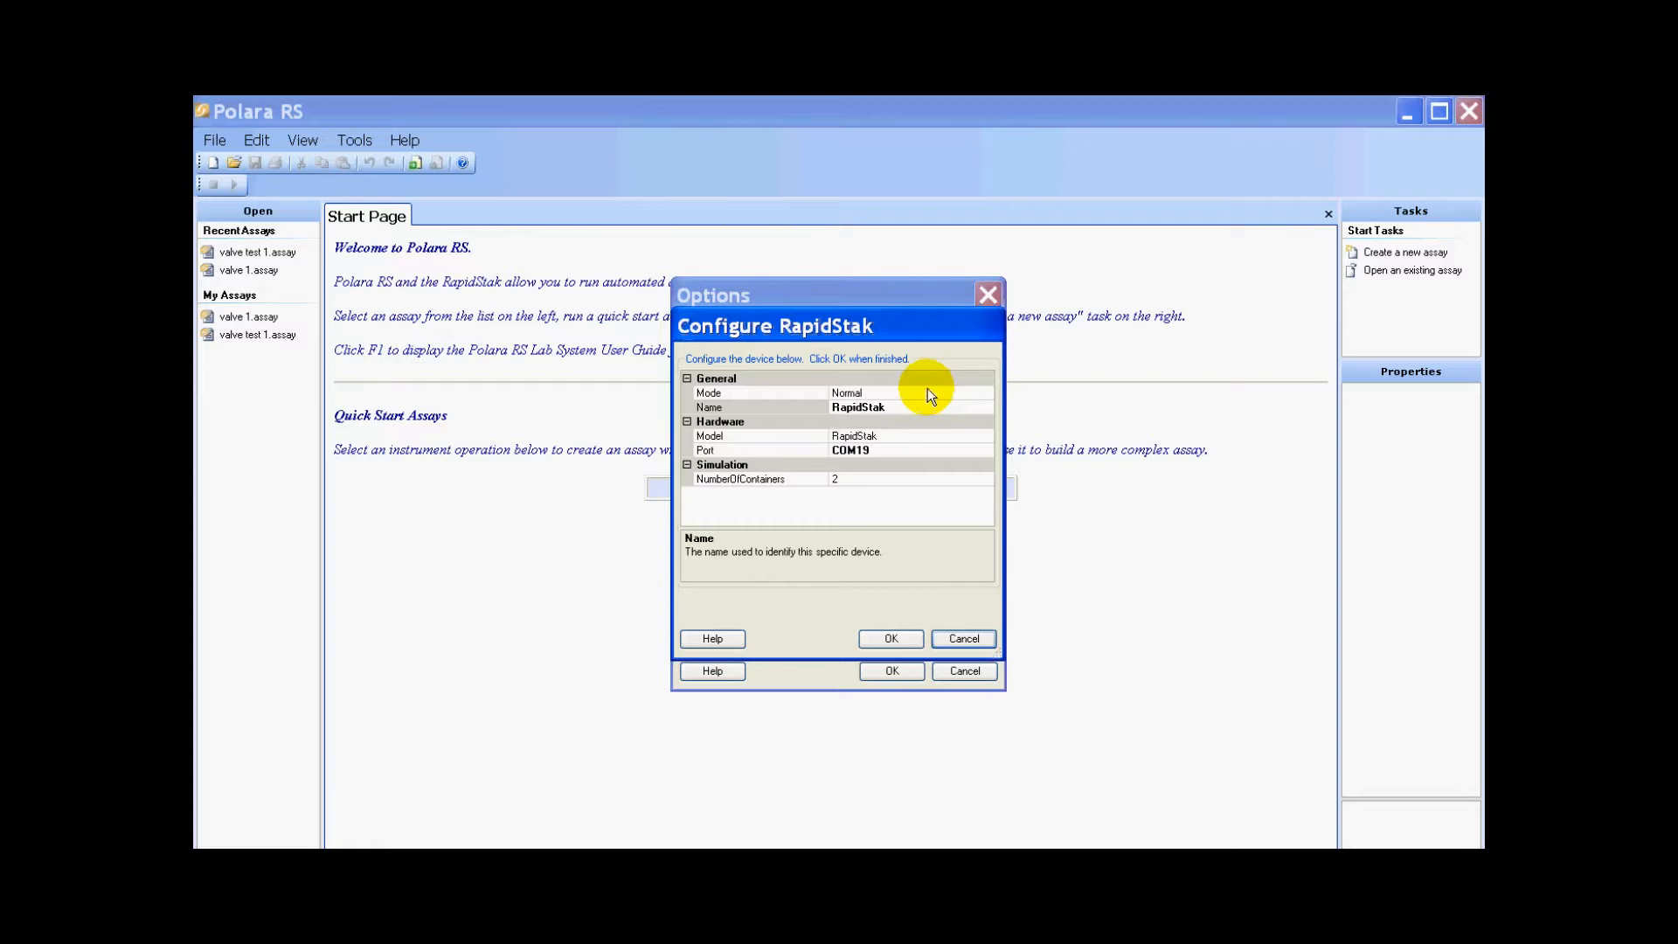
- Switch the RapidStak mode to Simulation and back to Normal
{"action": "left_click", "coordinate": [930, 391]}
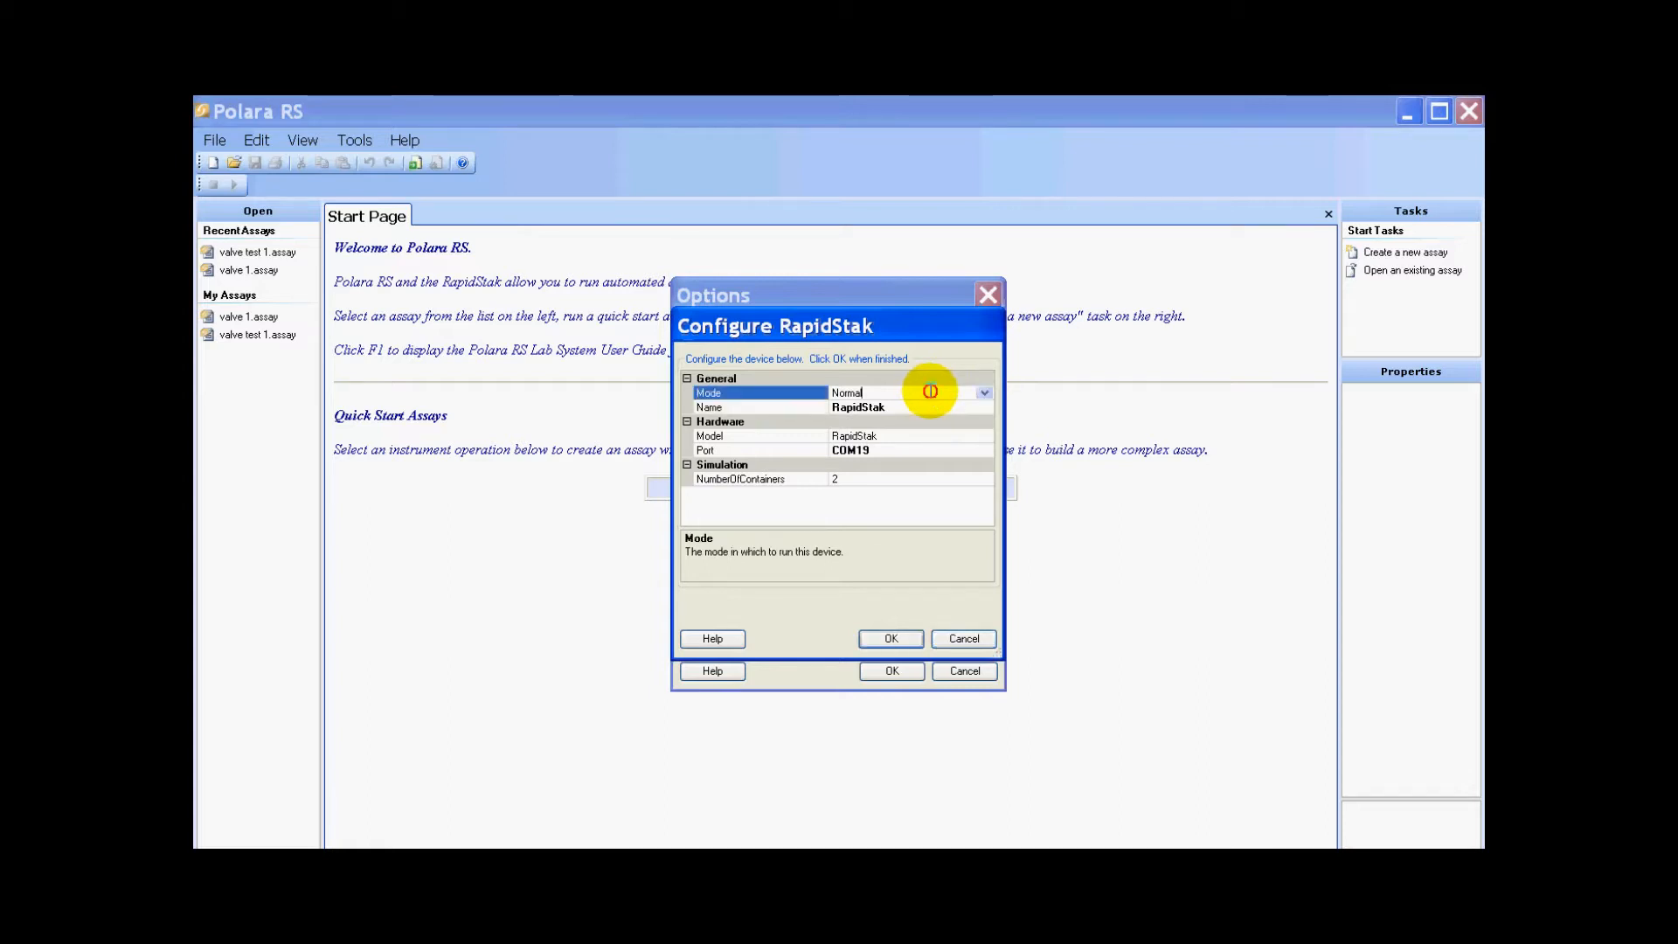
{"action": "left_click", "coordinate": [984, 393]}
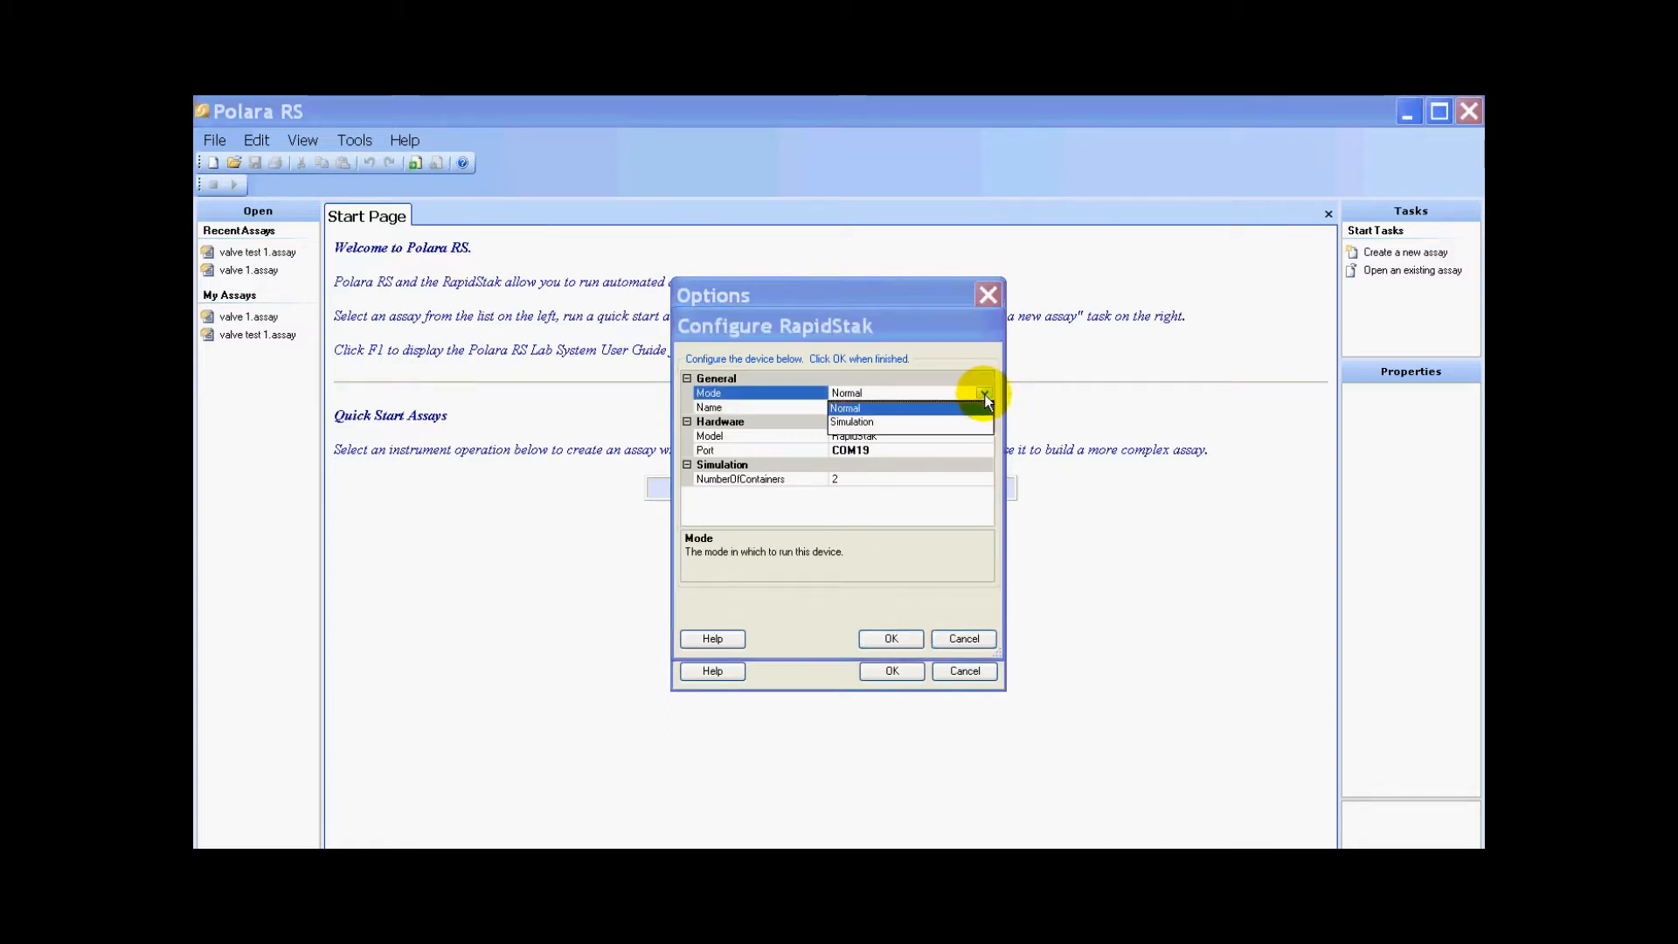
{"action": "left_click", "coordinate": [856, 422]}
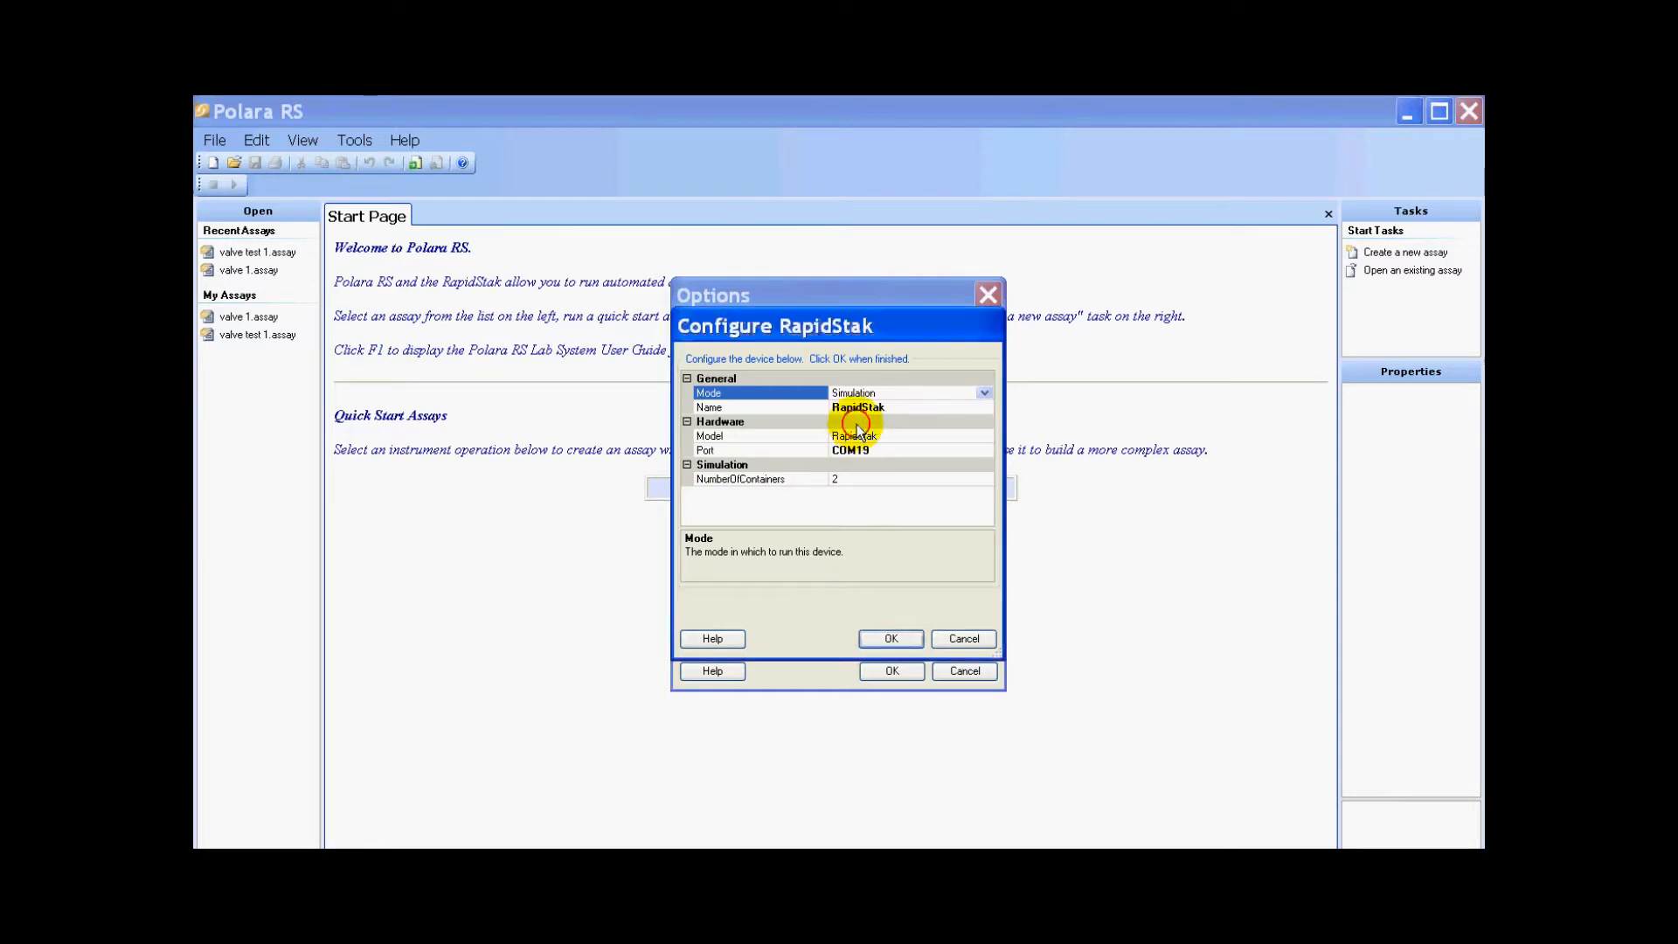
{"action": "left_click", "coordinate": [985, 395]}
{"action": "left_click", "coordinate": [878, 408]}
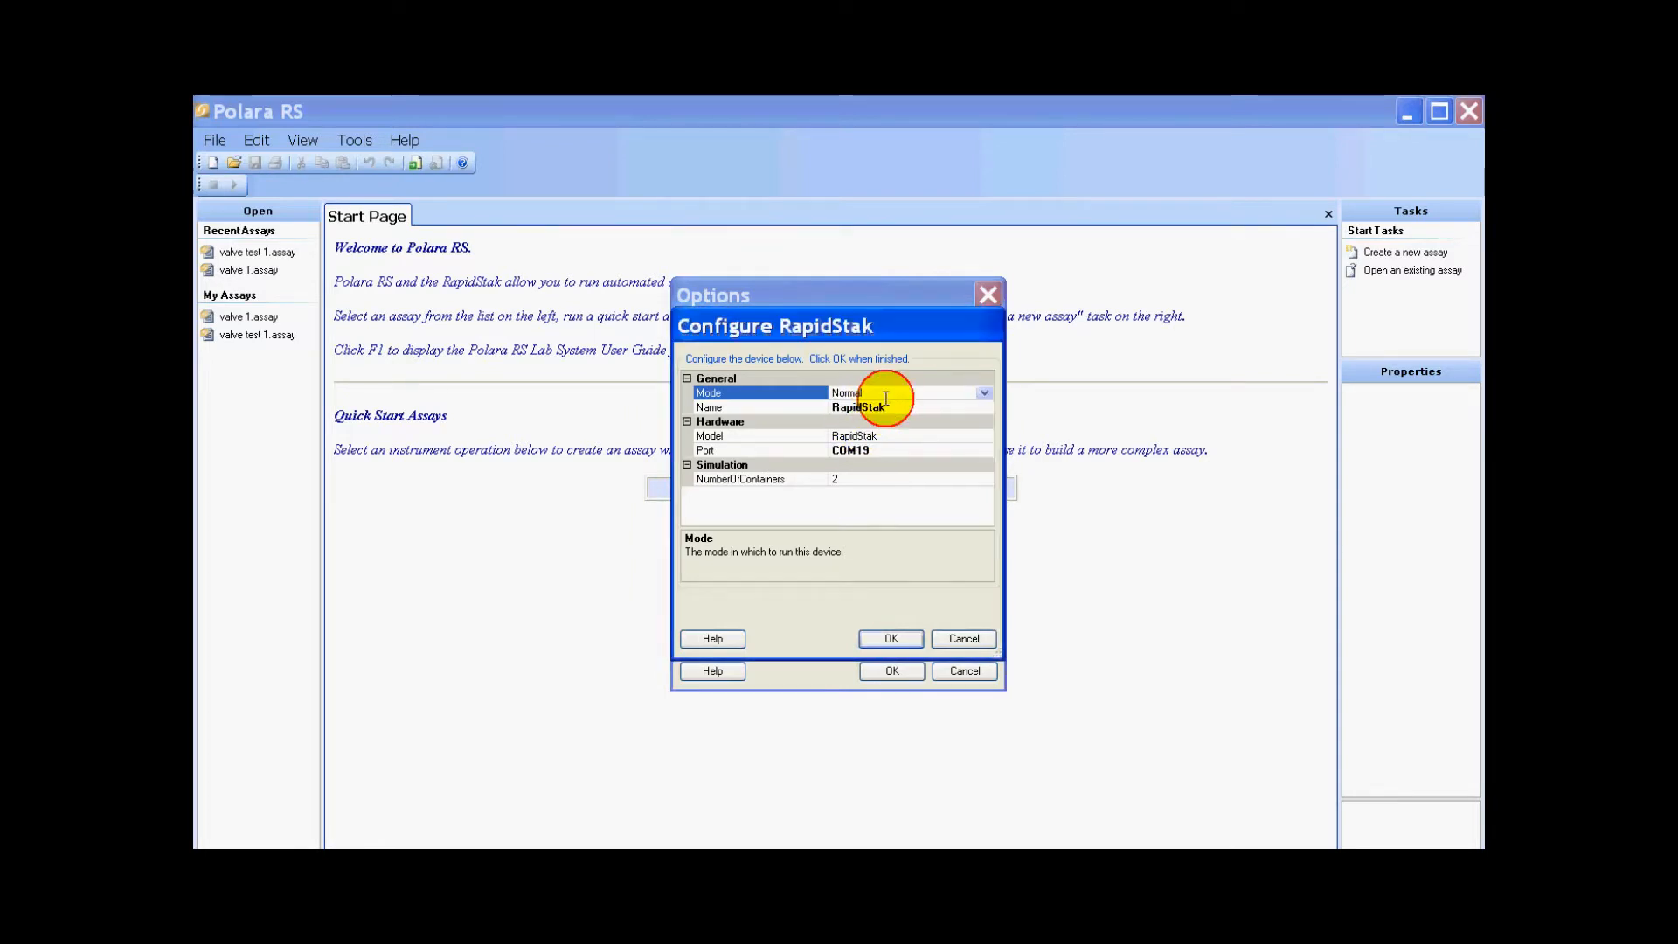
- Select port COM19 for the RapidStak and confirm its configuration
{"action": "left_click", "coordinate": [904, 407]}
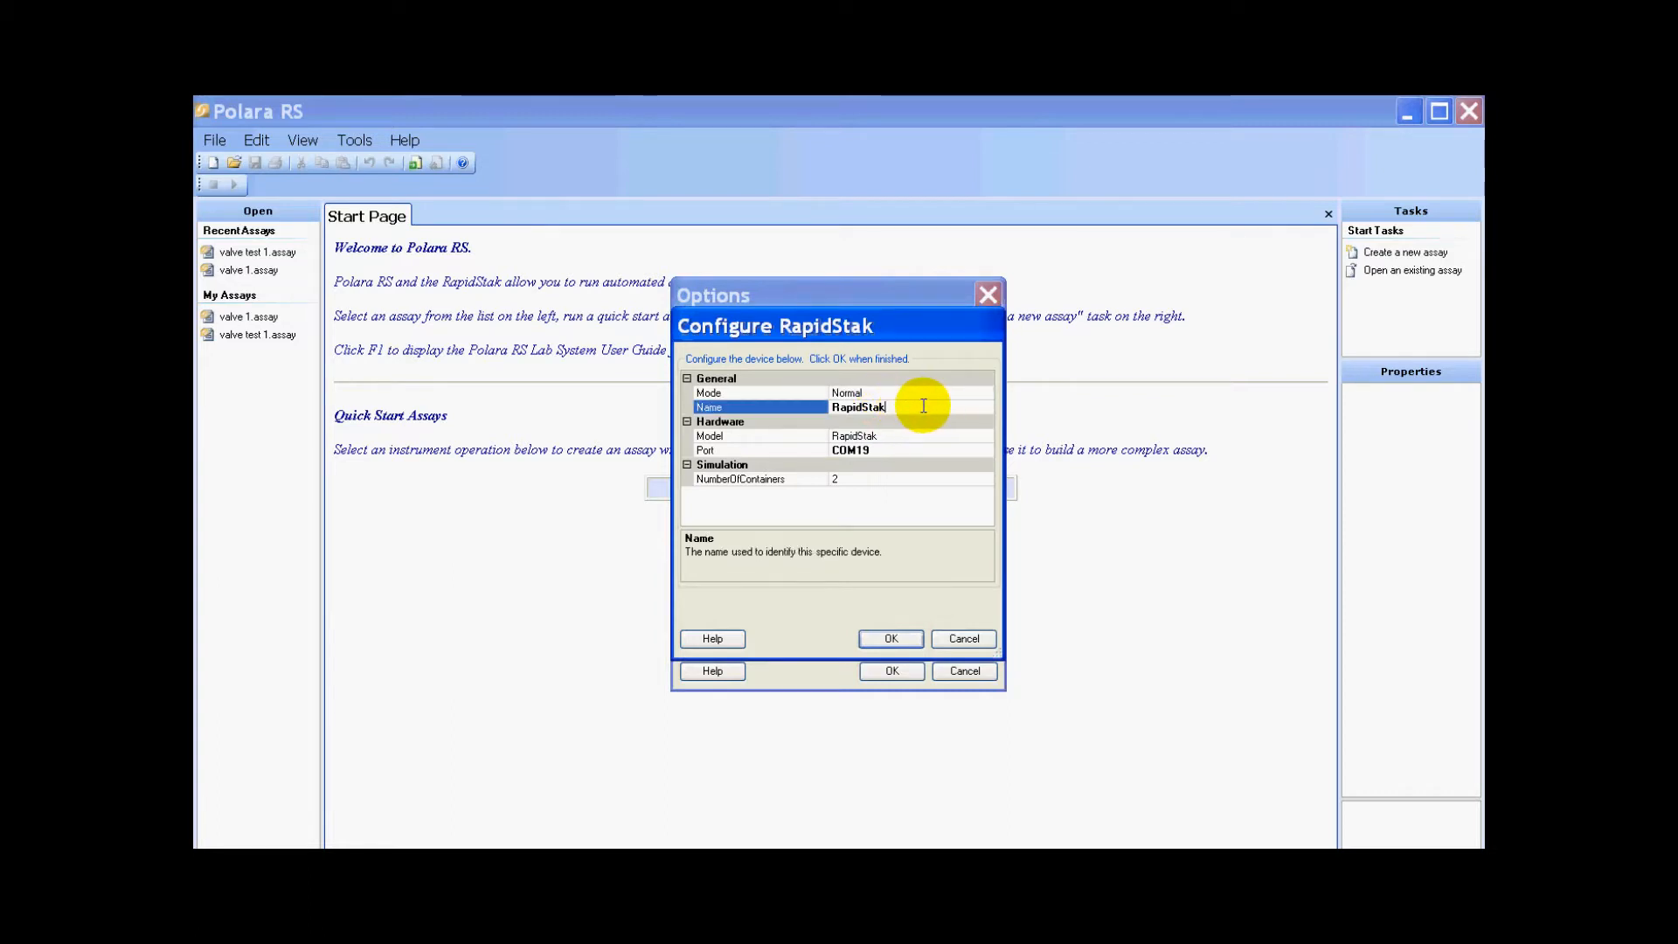
{"action": "left_click", "coordinate": [922, 453]}
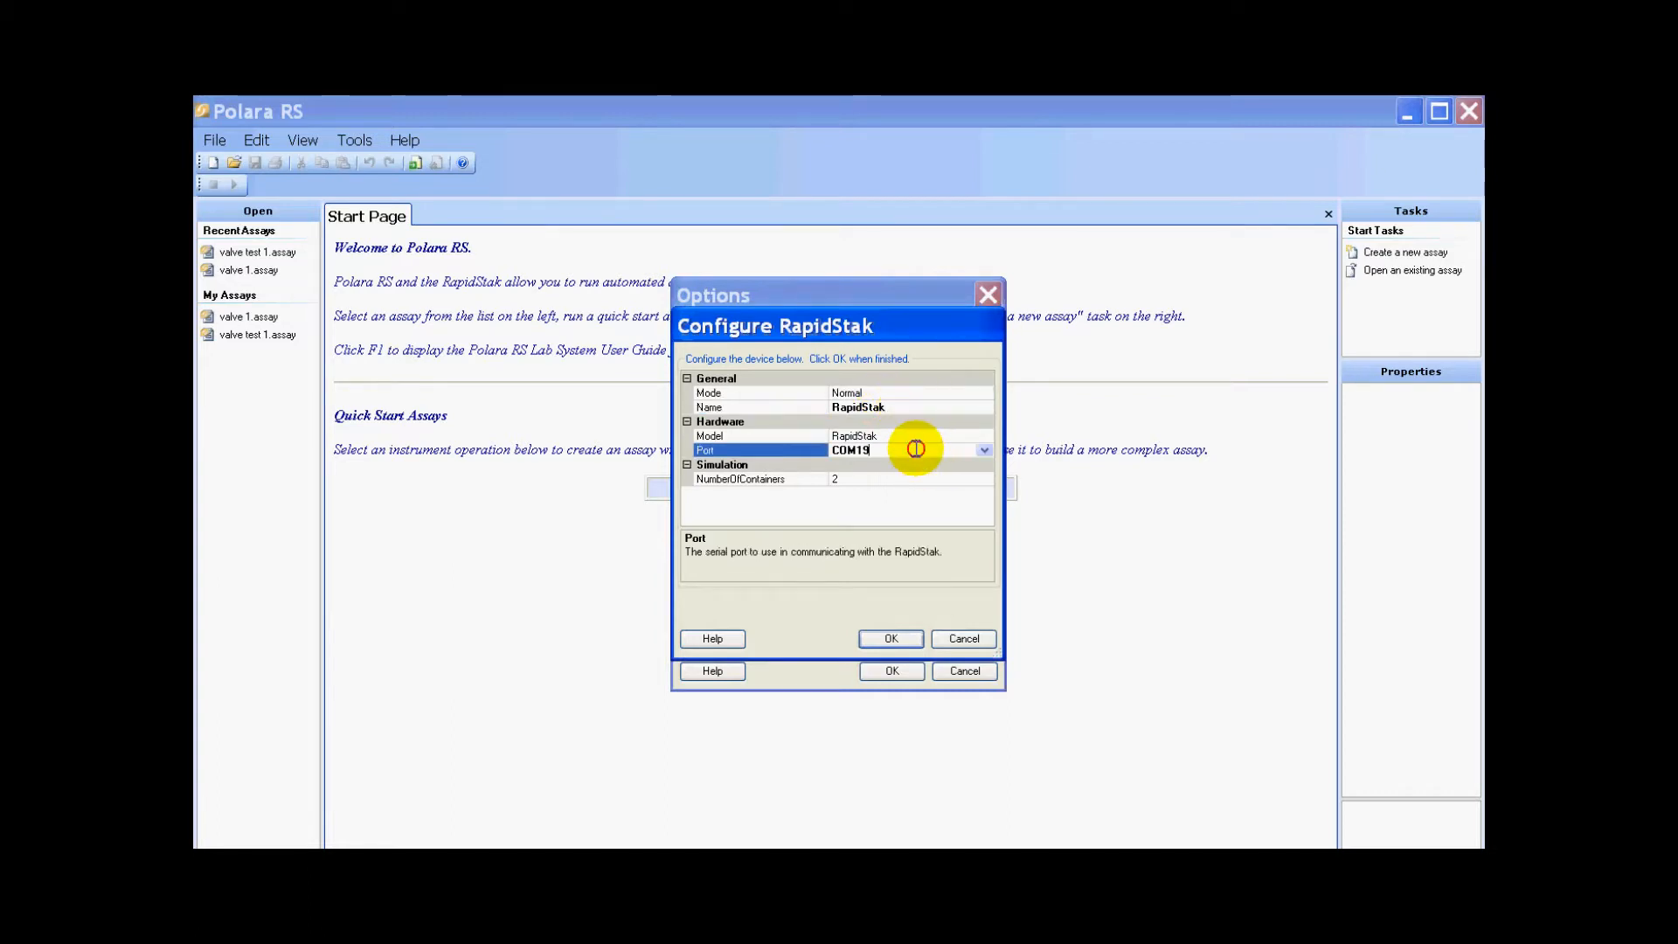
{"action": "left_click", "coordinate": [983, 451]}
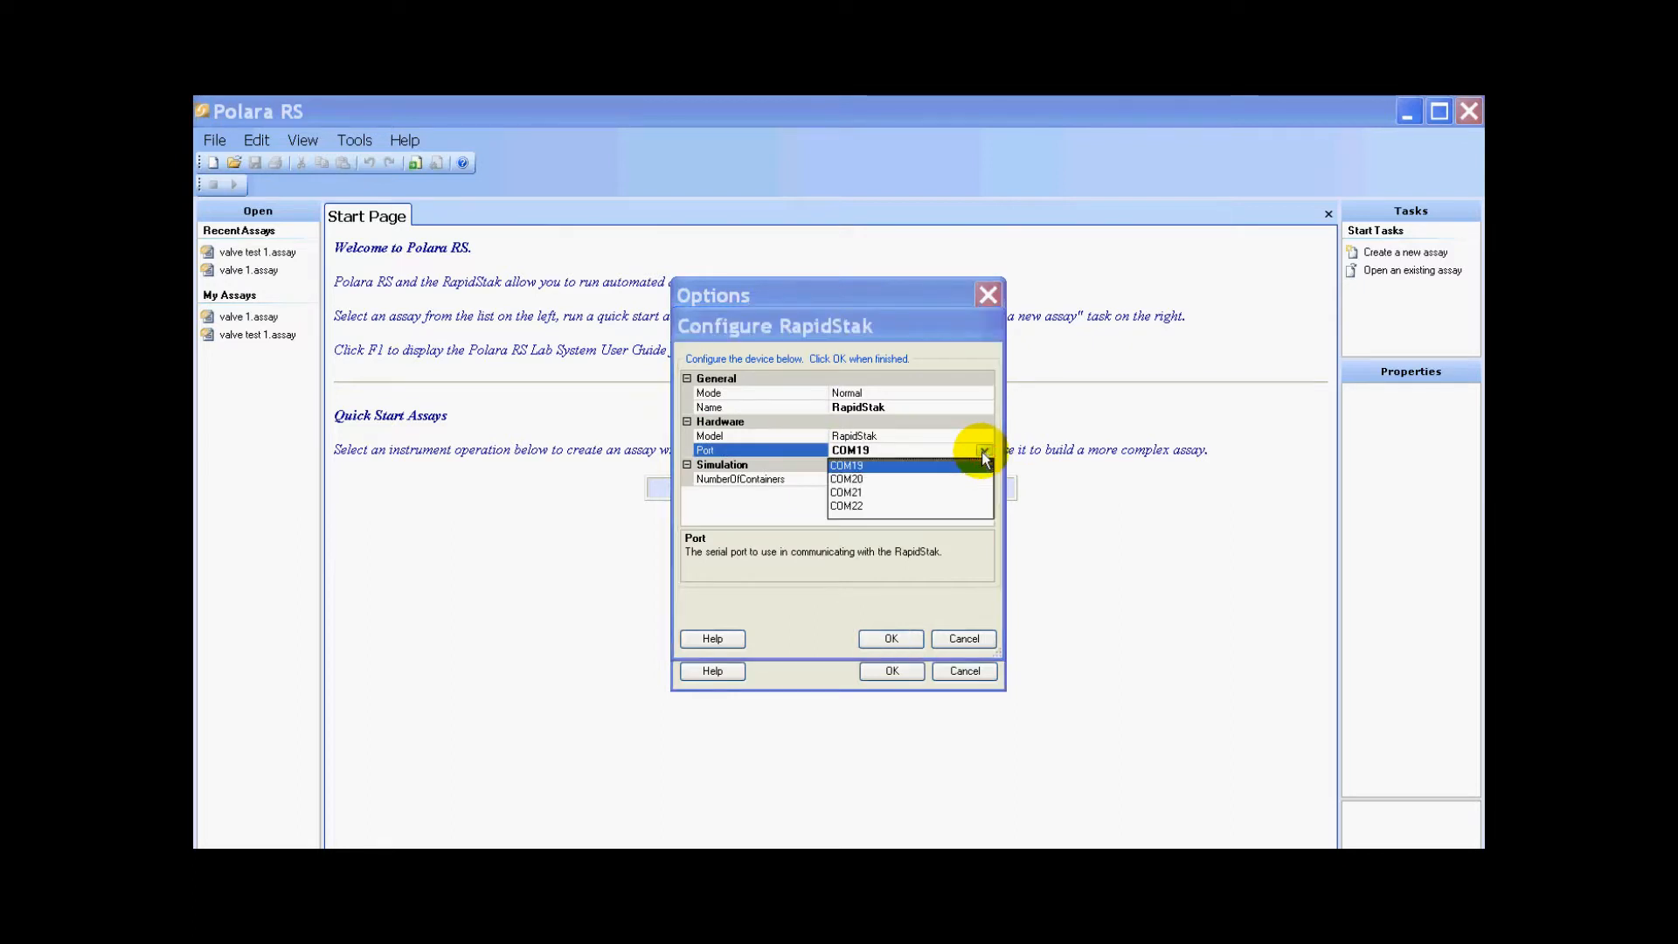
{"action": "left_click", "coordinate": [873, 466]}
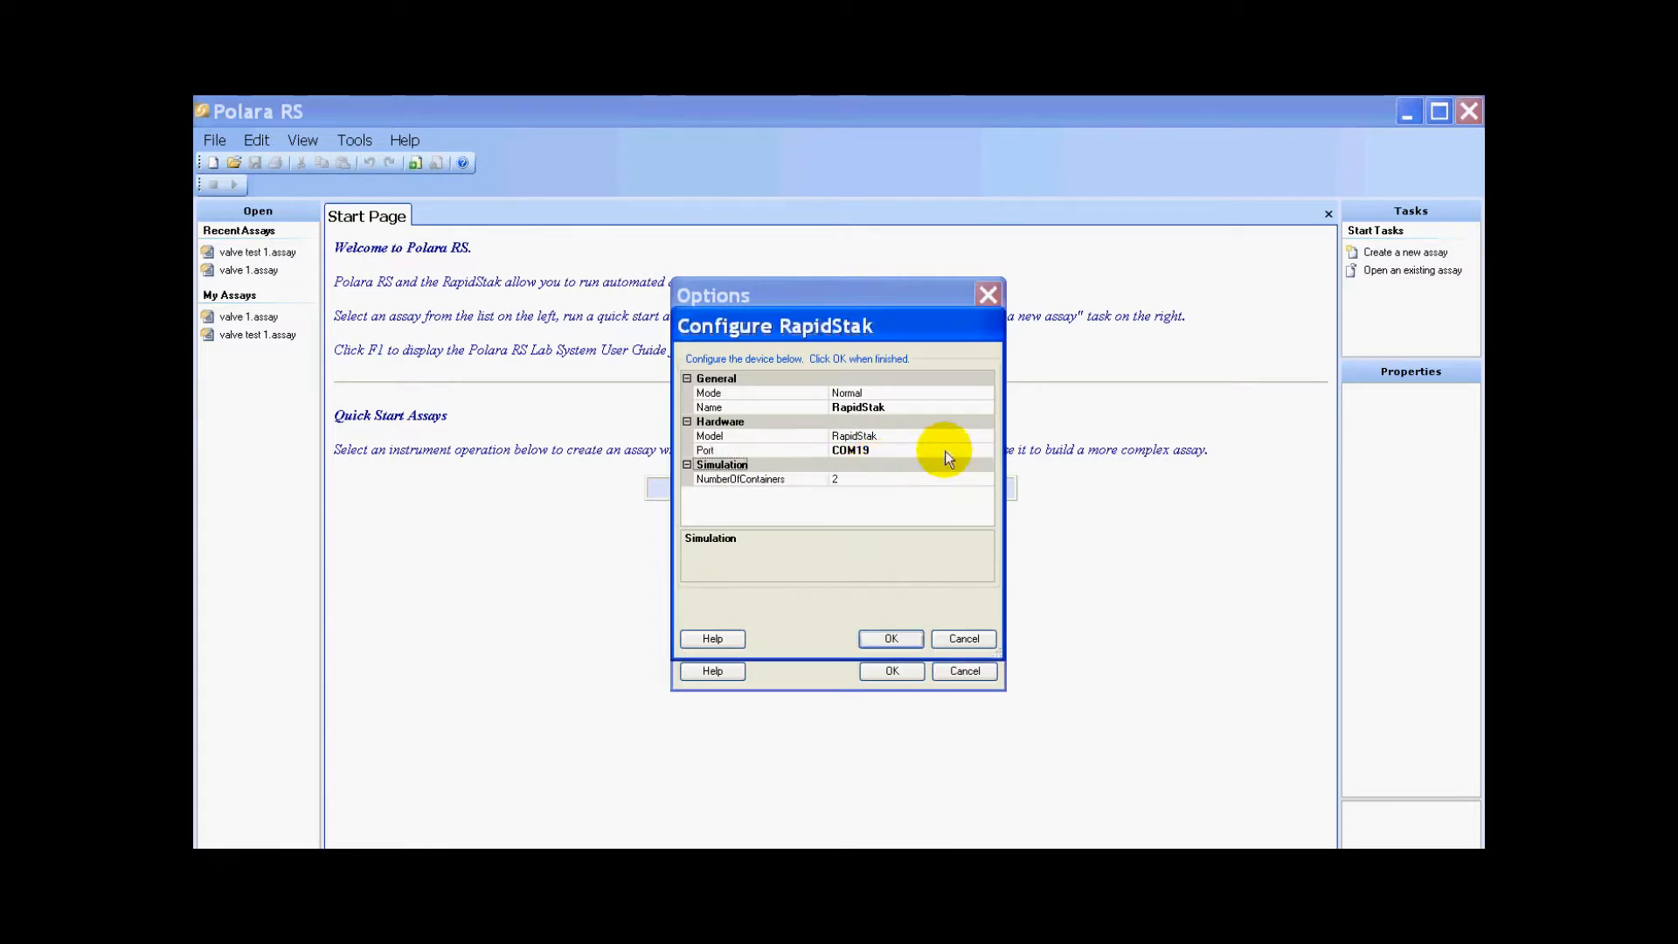
{"action": "left_click", "coordinate": [902, 638]}
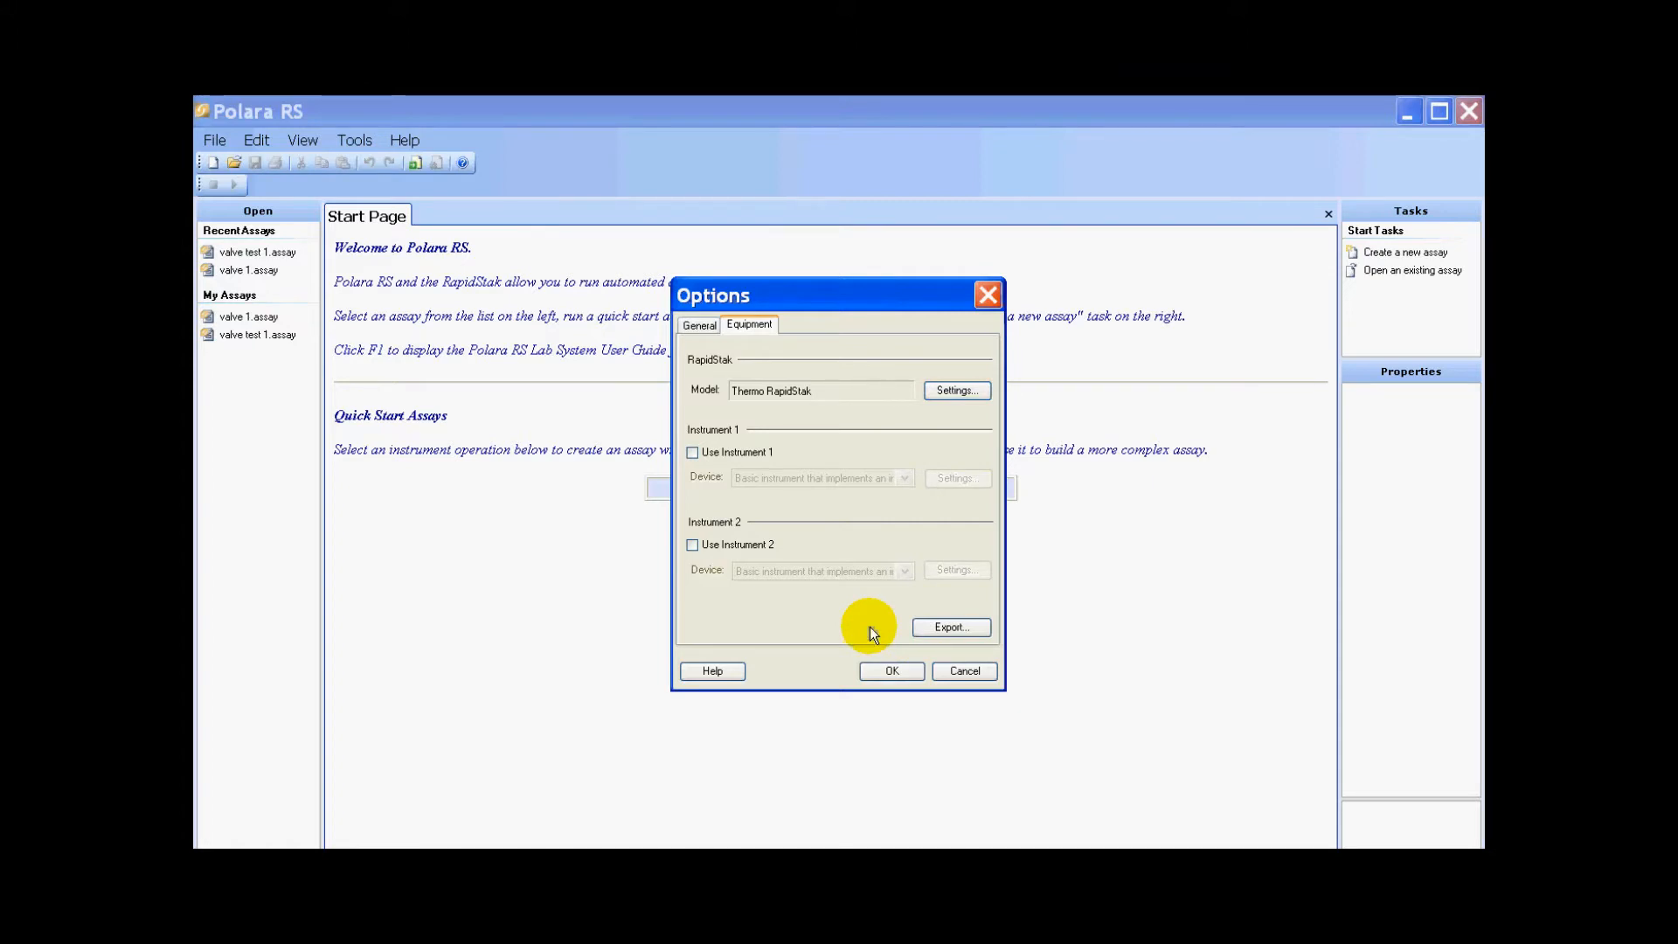
- Enable Instrument 2 and choose Tecan HydroSpeed as its device
{"action": "left_click", "coordinate": [704, 543]}
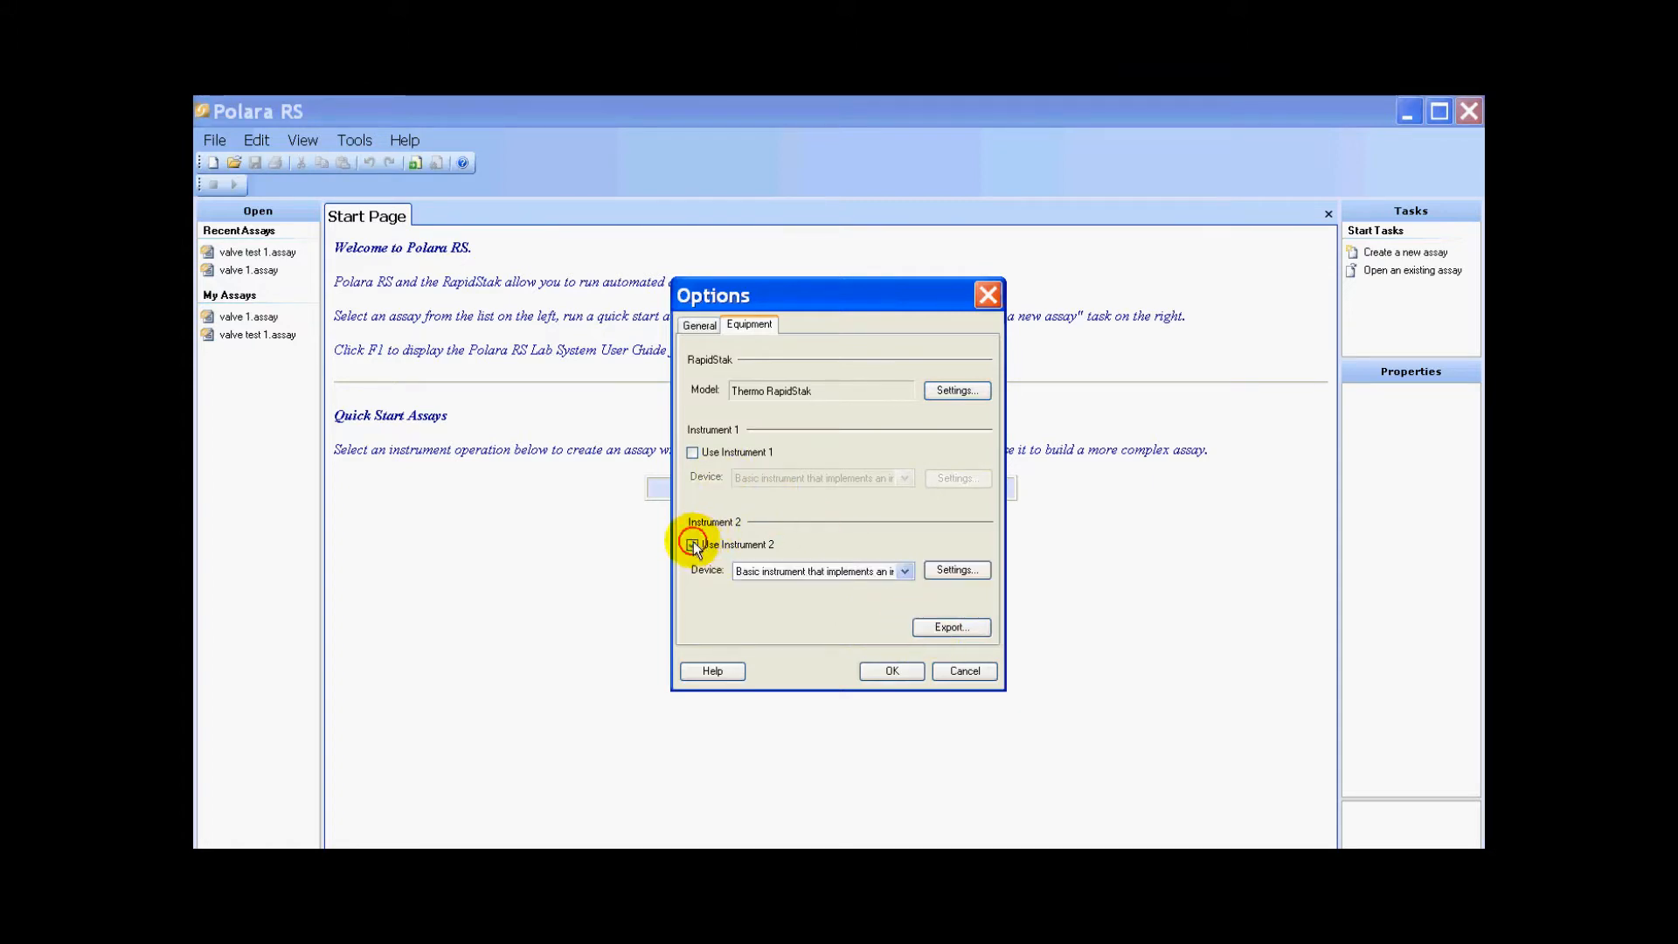
{"action": "left_click", "coordinate": [902, 570]}
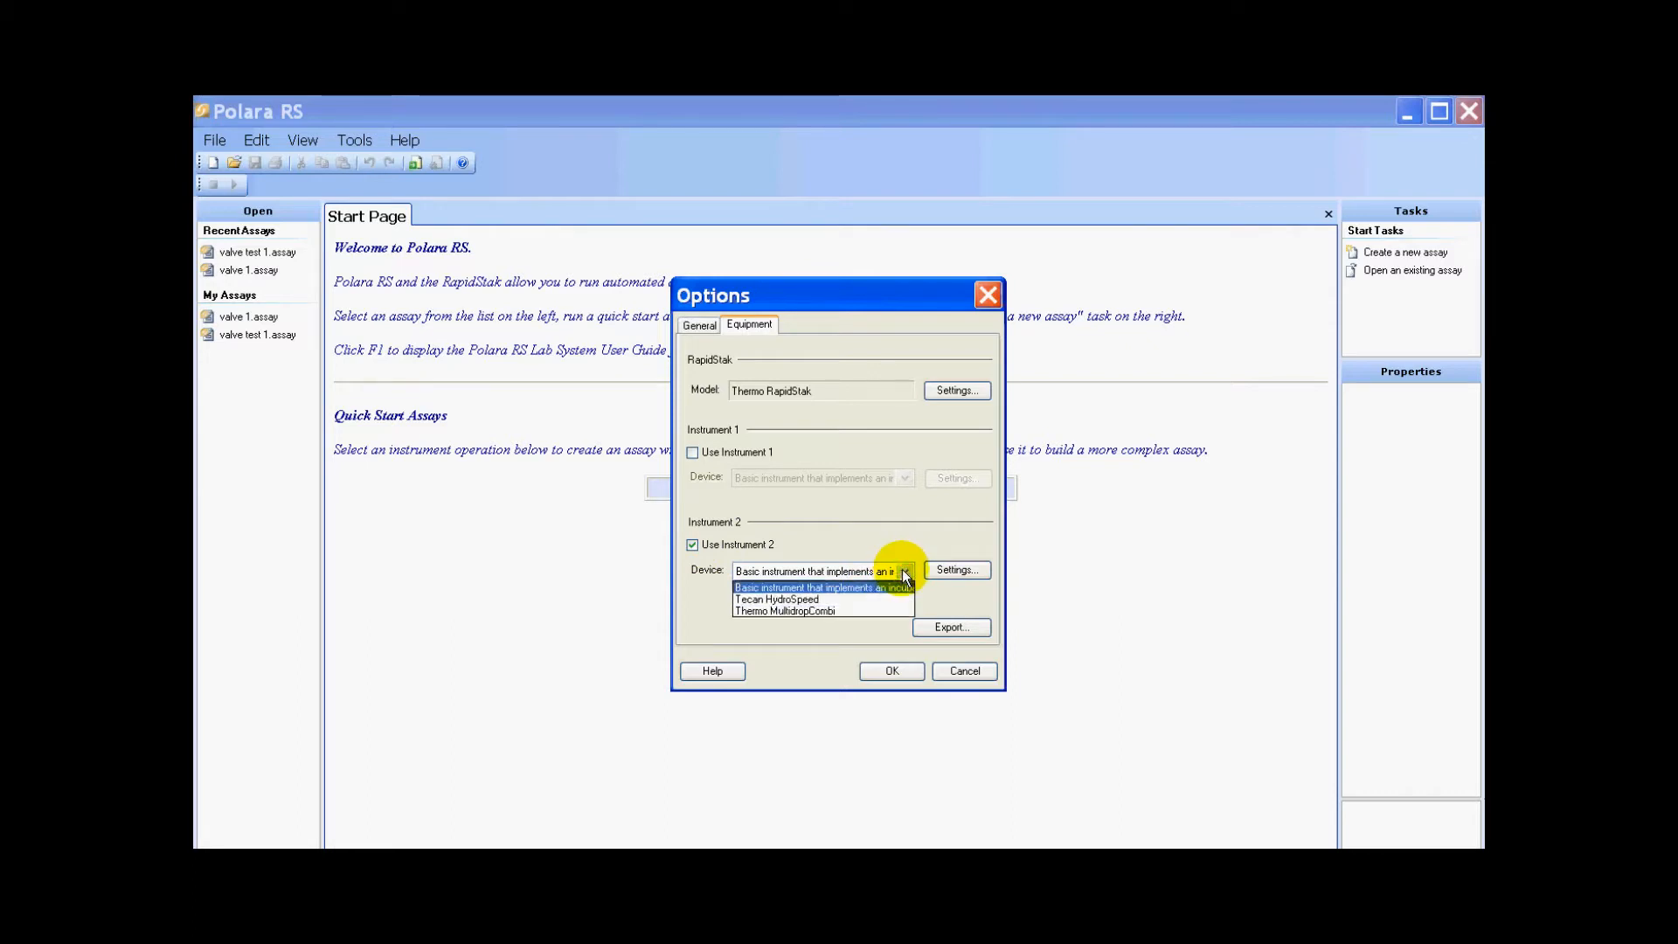
{"action": "left_click", "coordinate": [820, 599]}
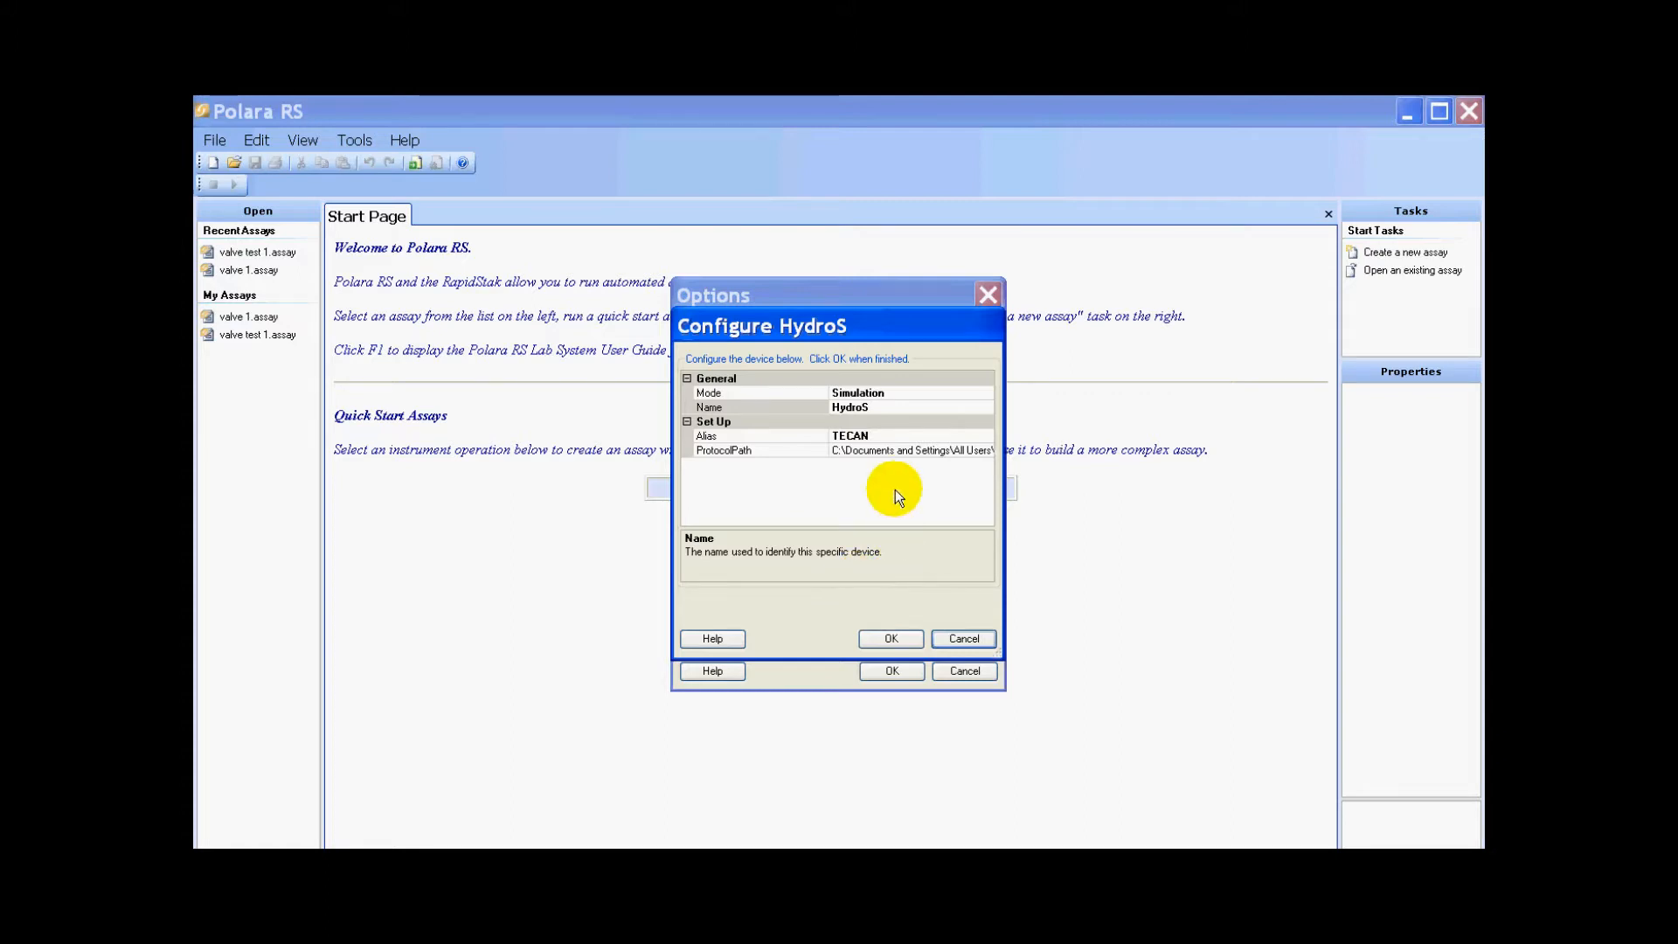
- Set the HydroSpeed device mode to Normal and rename it HydroSpeed
{"action": "left_click", "coordinate": [914, 392]}
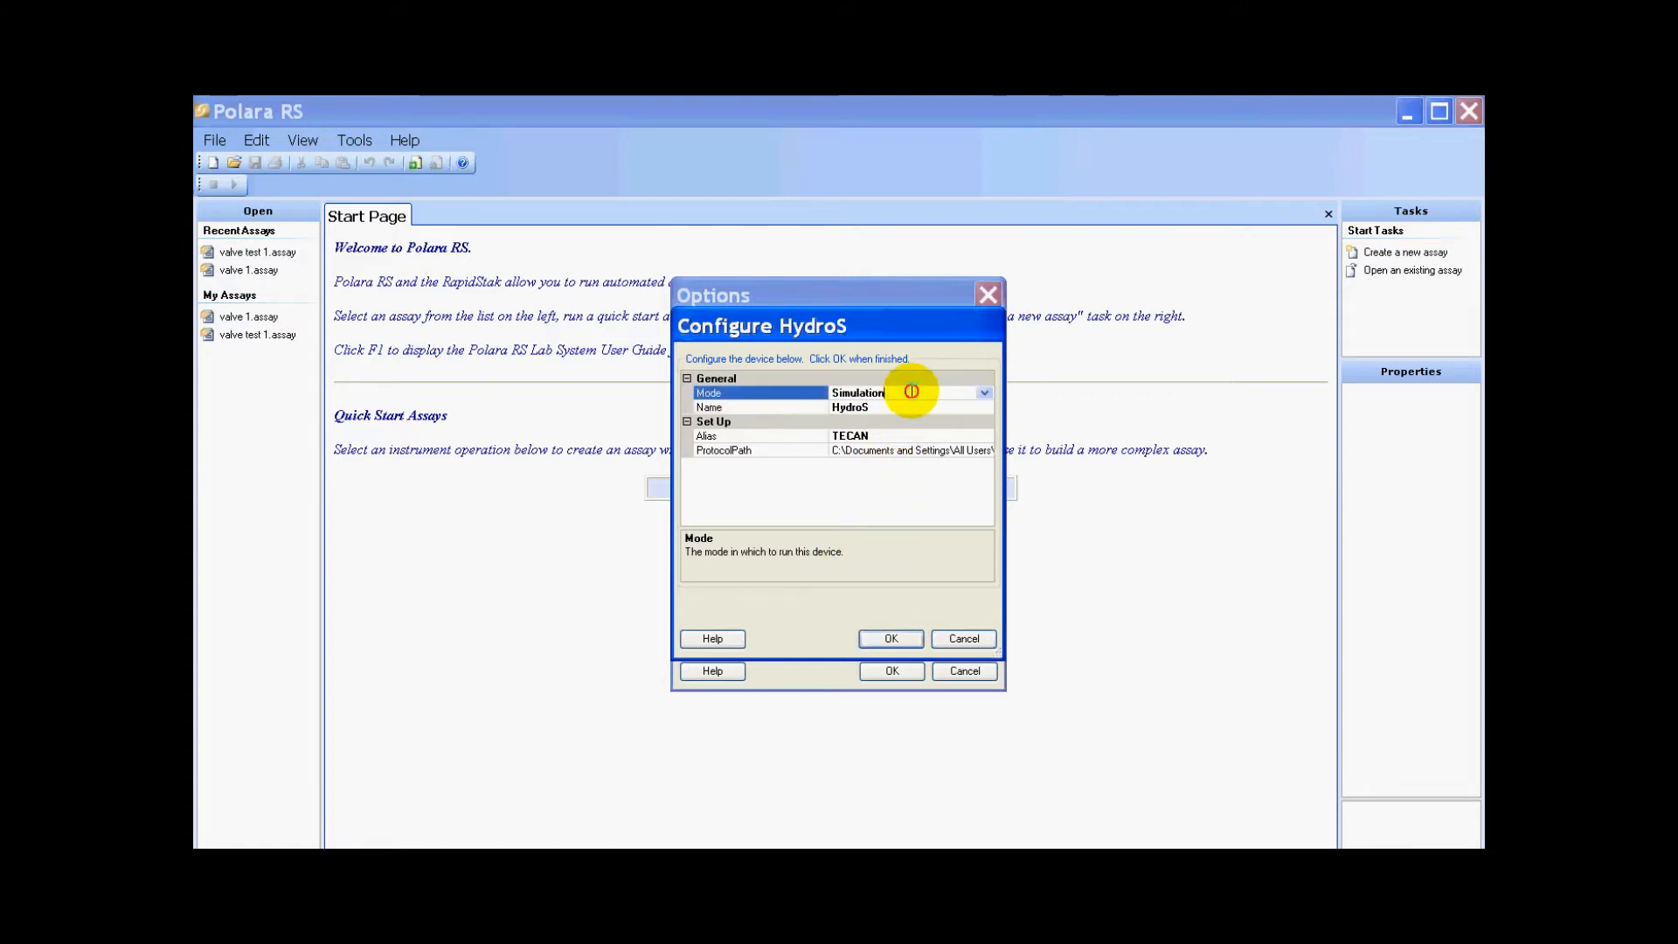
{"action": "left_click", "coordinate": [984, 393]}
{"action": "left_click", "coordinate": [880, 408]}
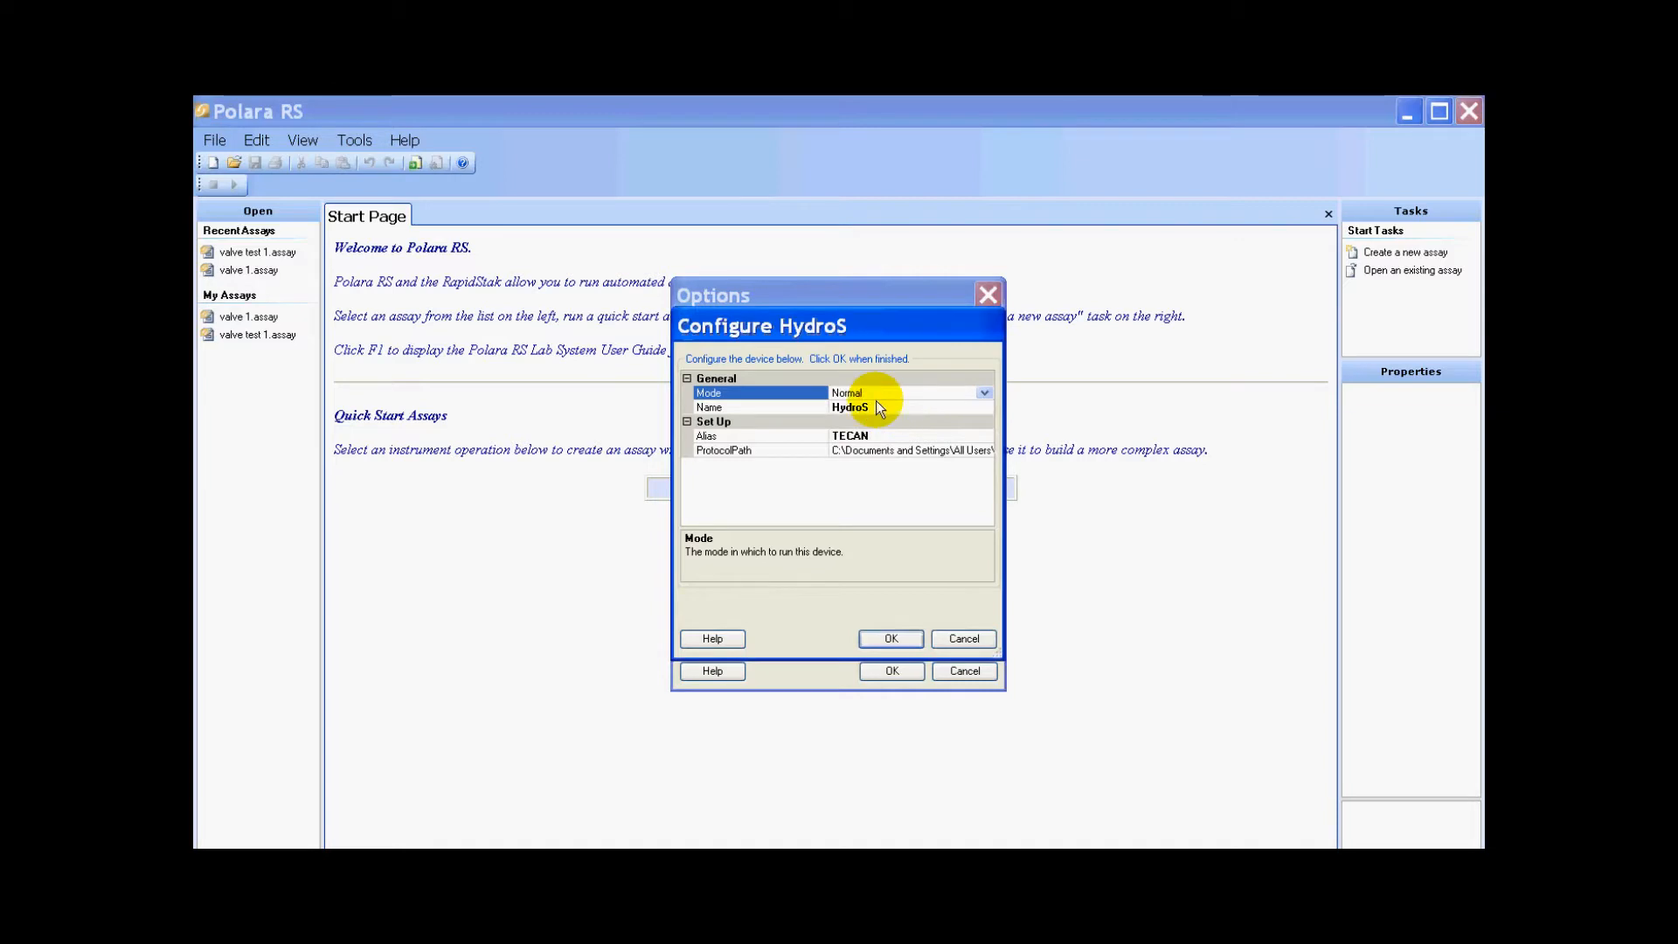
{"action": "left_click", "coordinate": [848, 406]}
{"action": "type", "text": "peed"}
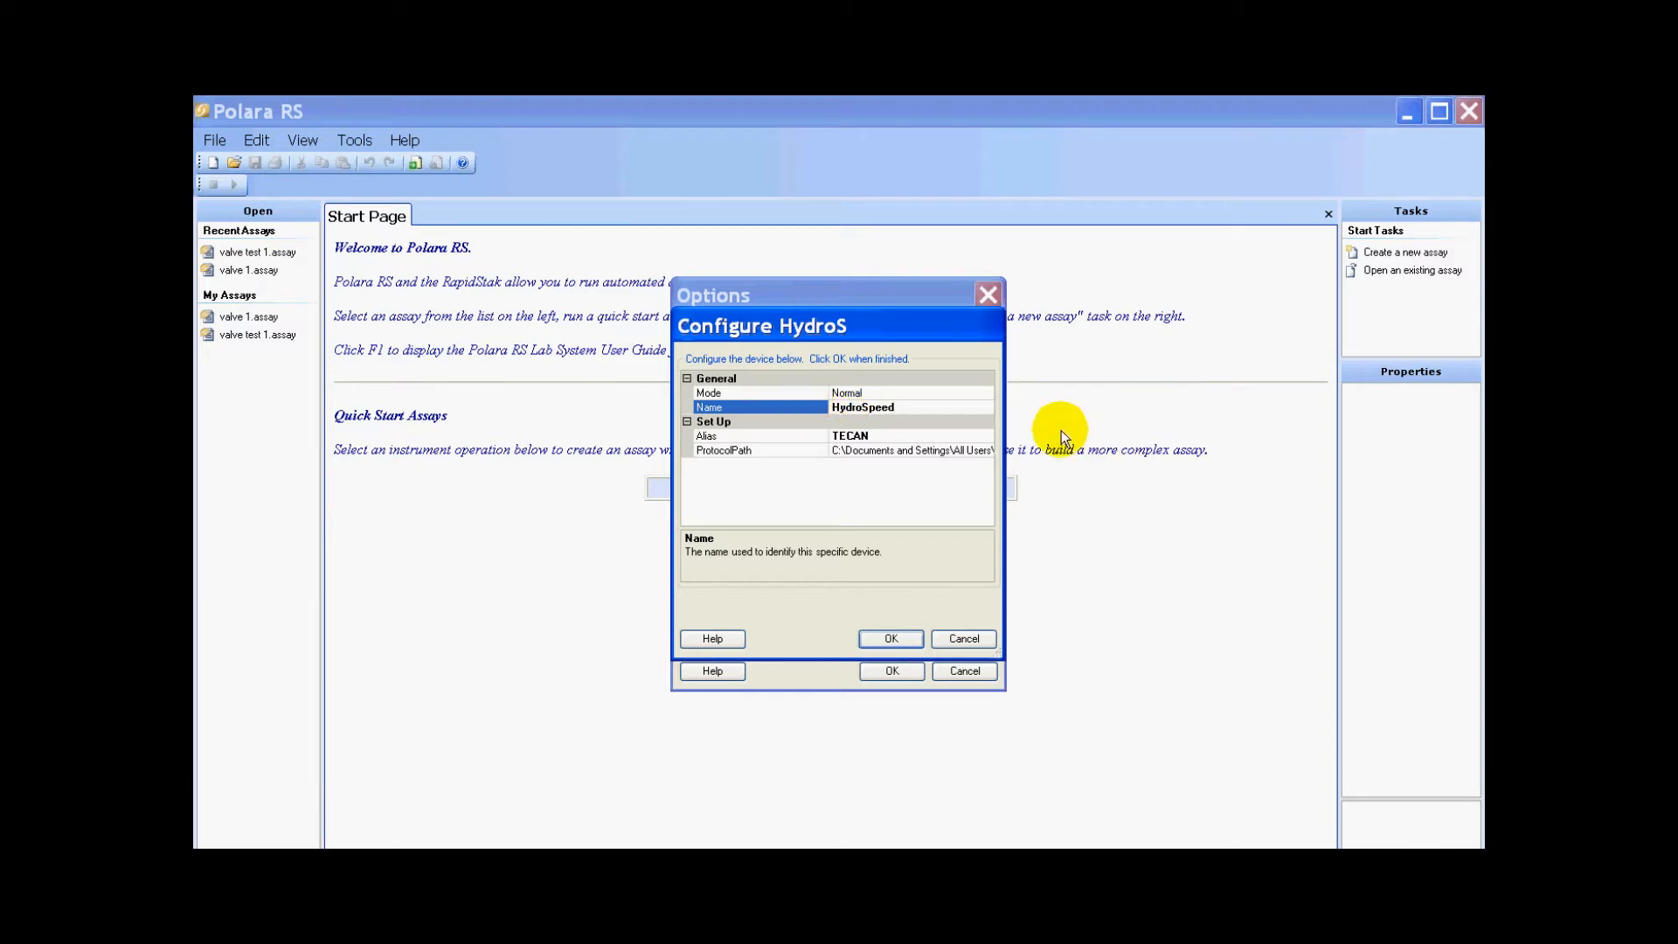
- Check the HydroSpeed alias and protocol path, then confirm the device configuration and the equipment options
{"action": "left_click_drag", "start_coordinate": [1003, 522], "coordinate": [1310, 520]}
{"action": "left_click_drag", "start_coordinate": [948, 328], "coordinate": [651, 328]}
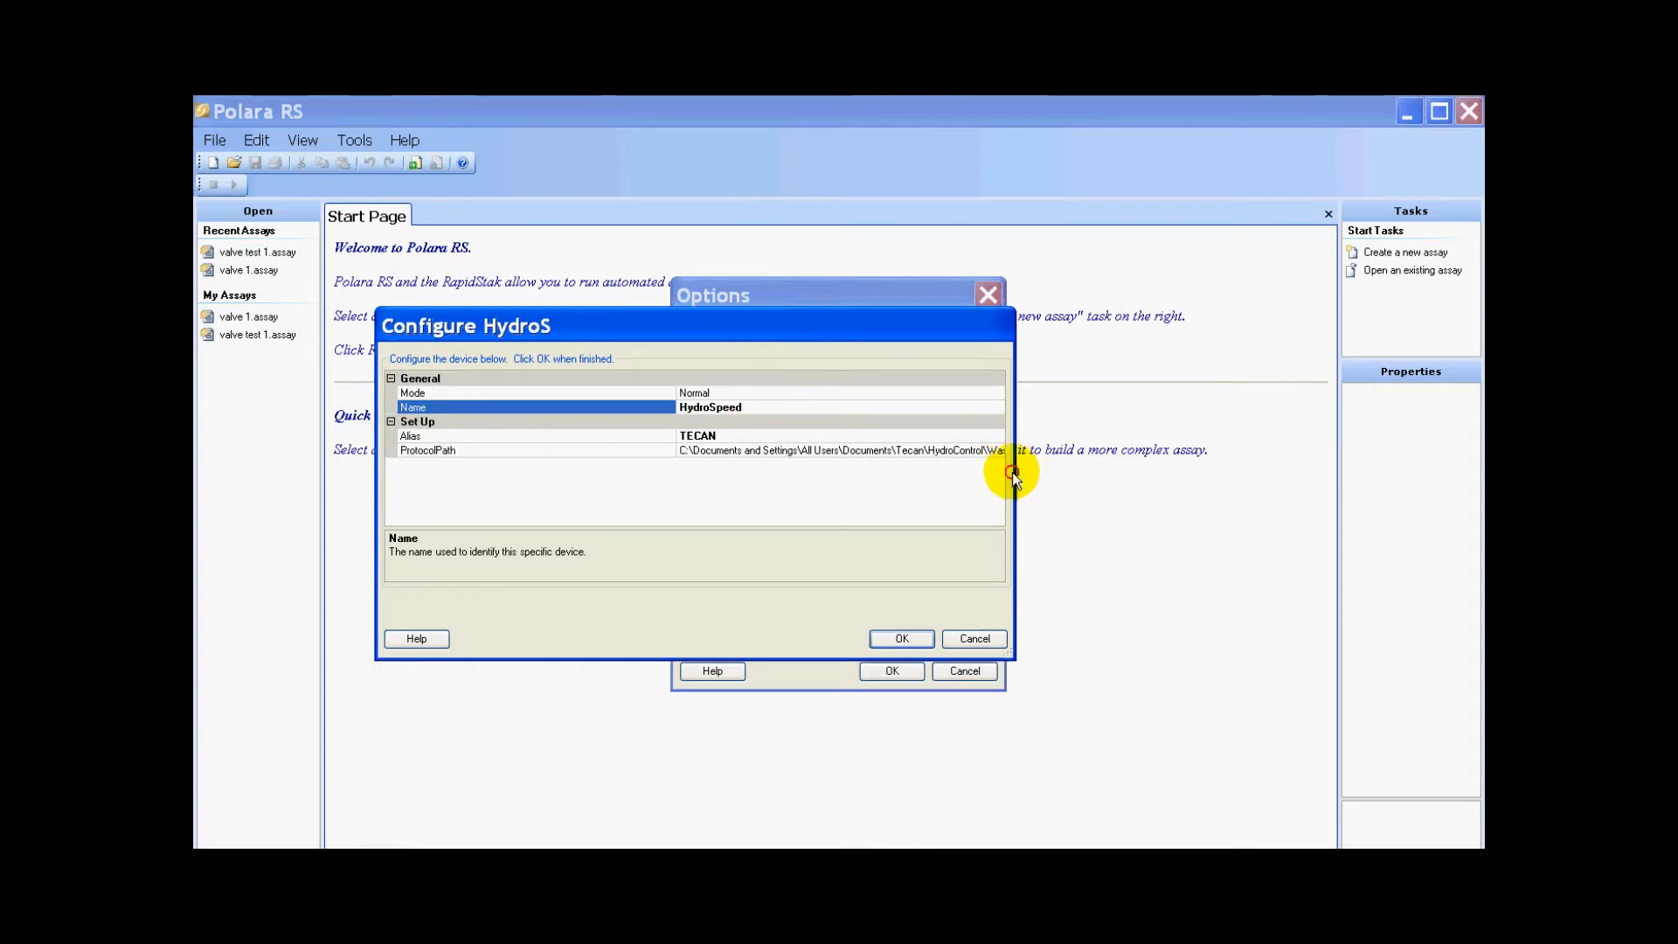
{"action": "left_click_drag", "start_coordinate": [1012, 472], "coordinate": [1347, 514]}
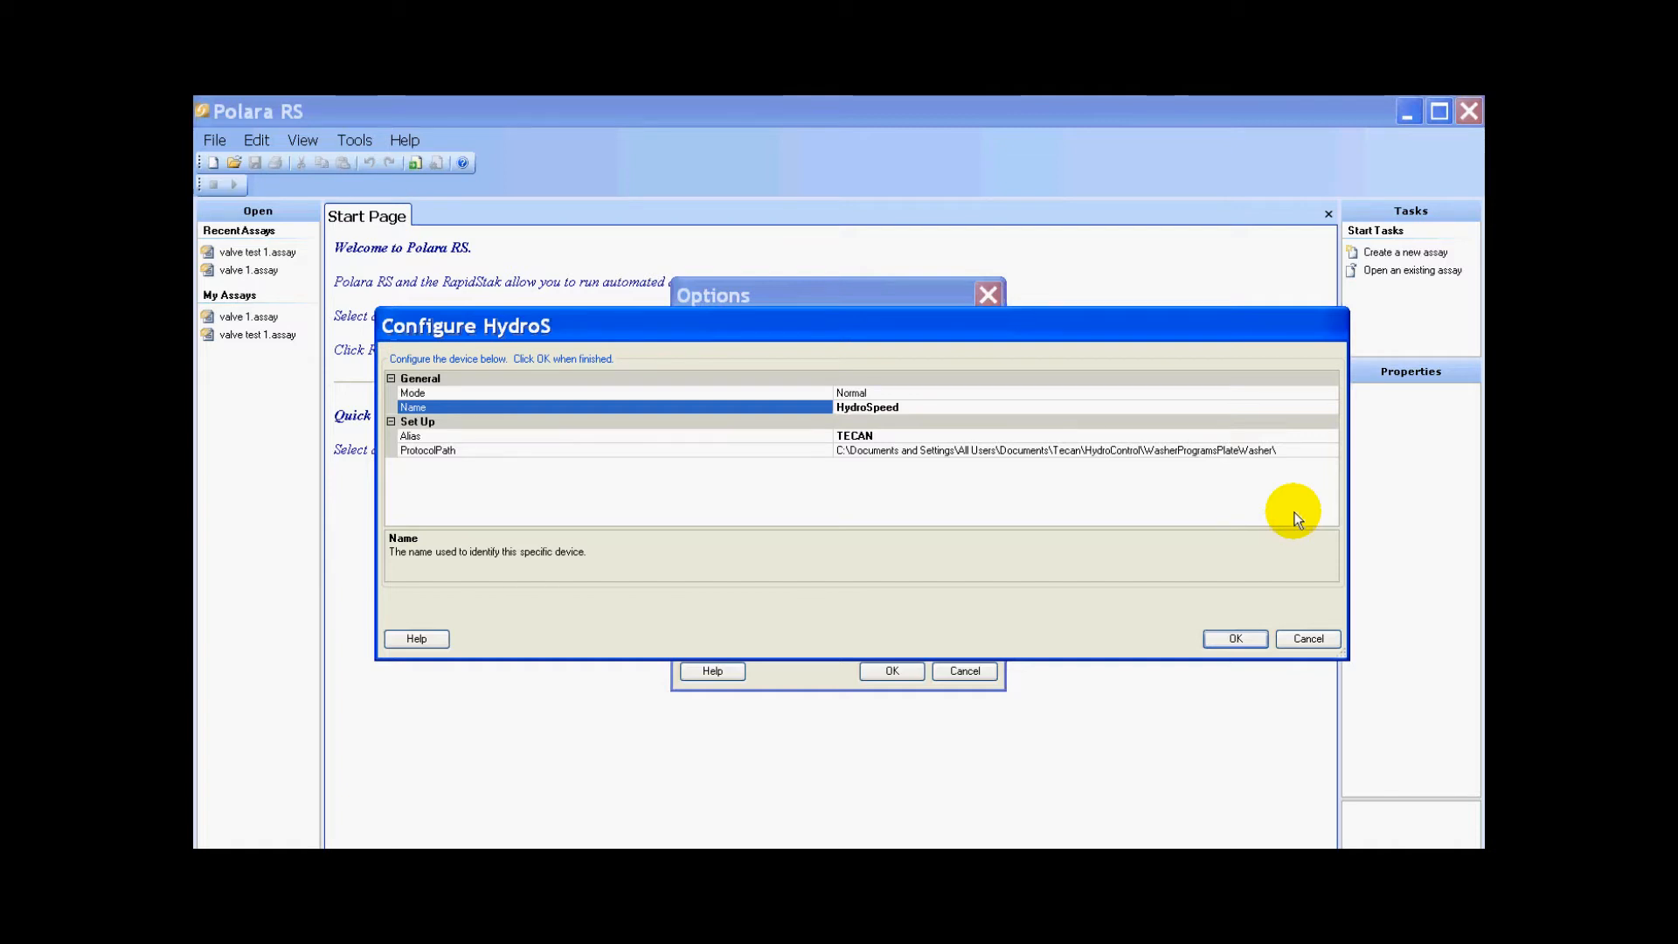
{"action": "left_click", "coordinate": [1283, 437]}
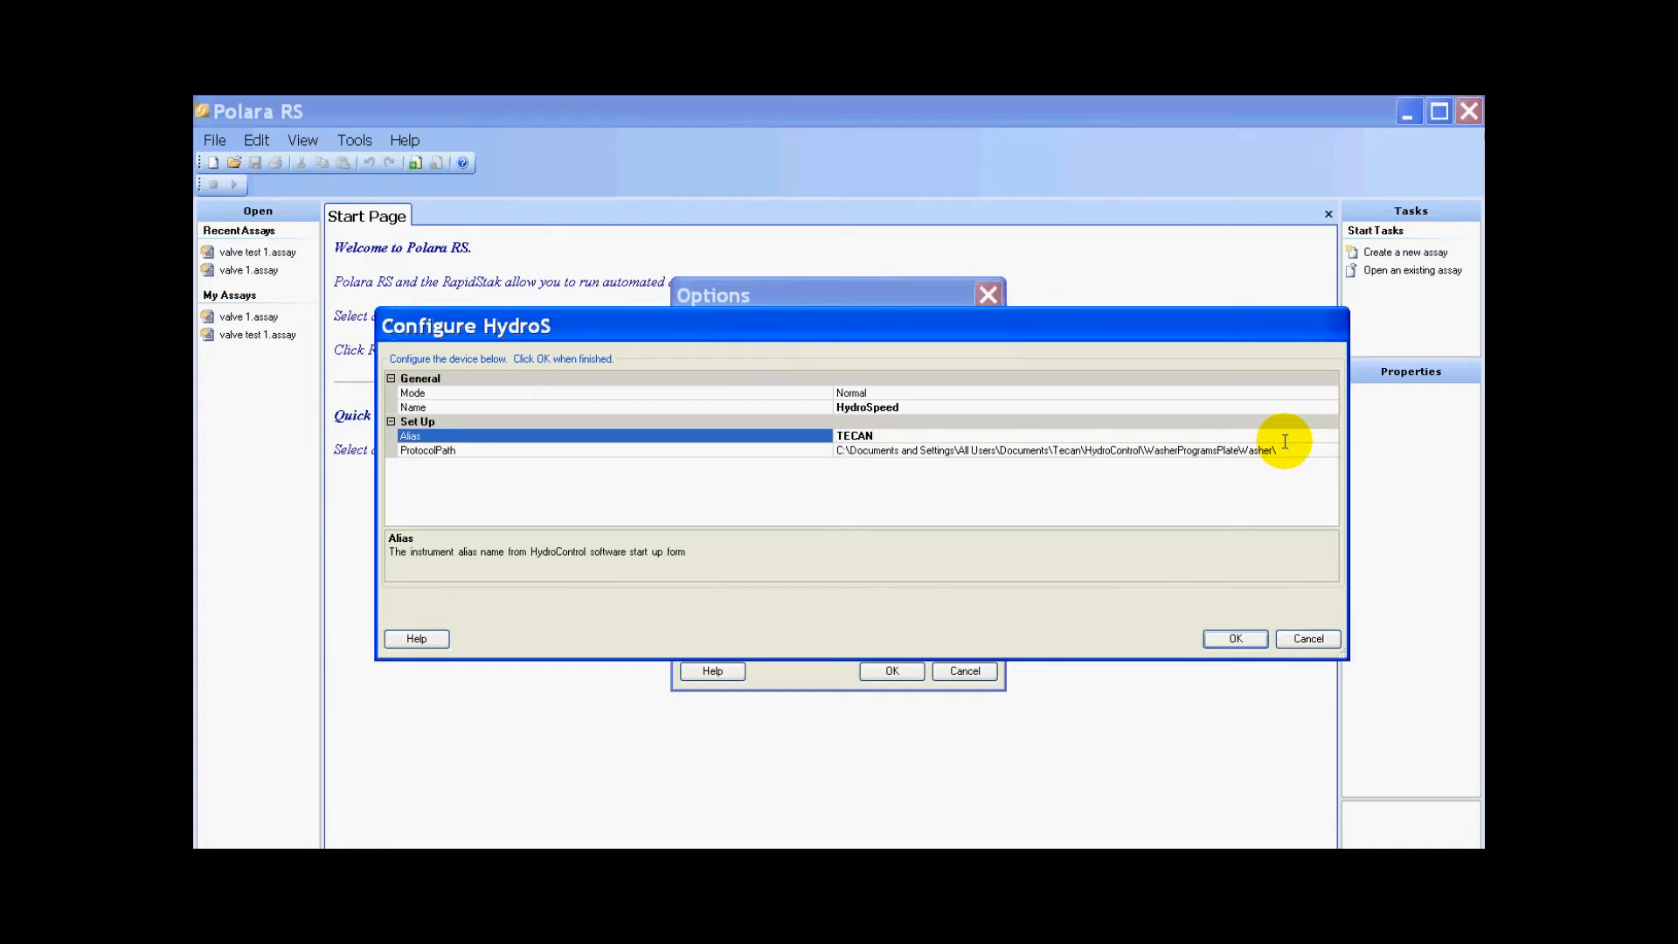
{"action": "left_click", "coordinate": [1249, 636]}
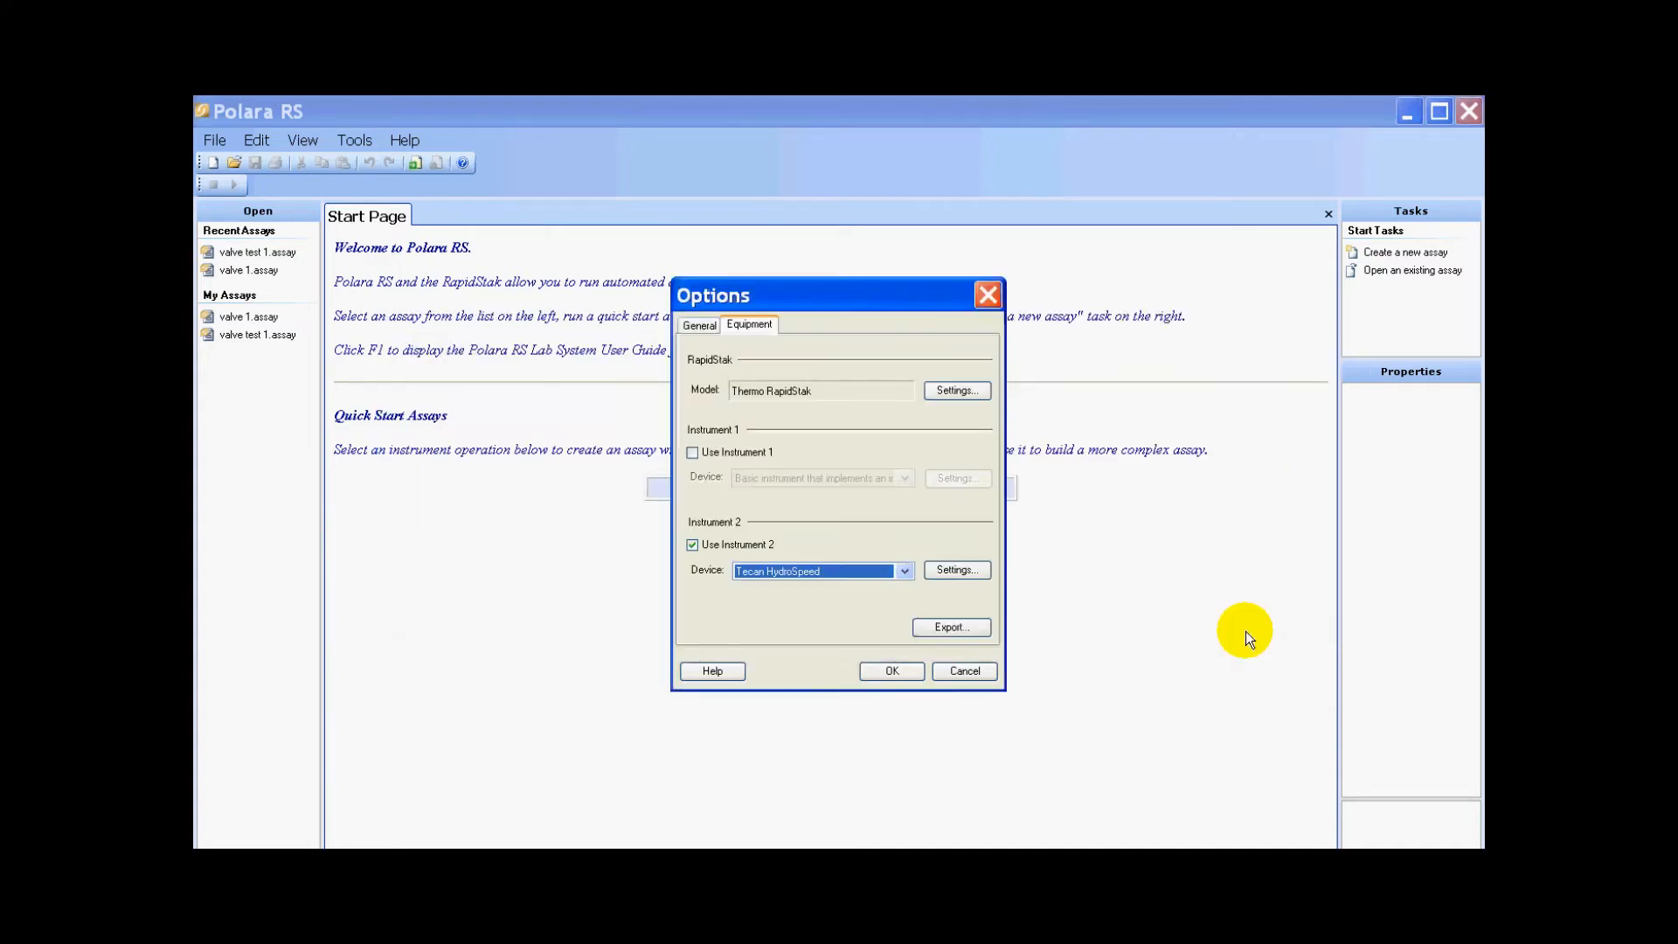
{"action": "left_click", "coordinate": [882, 670]}
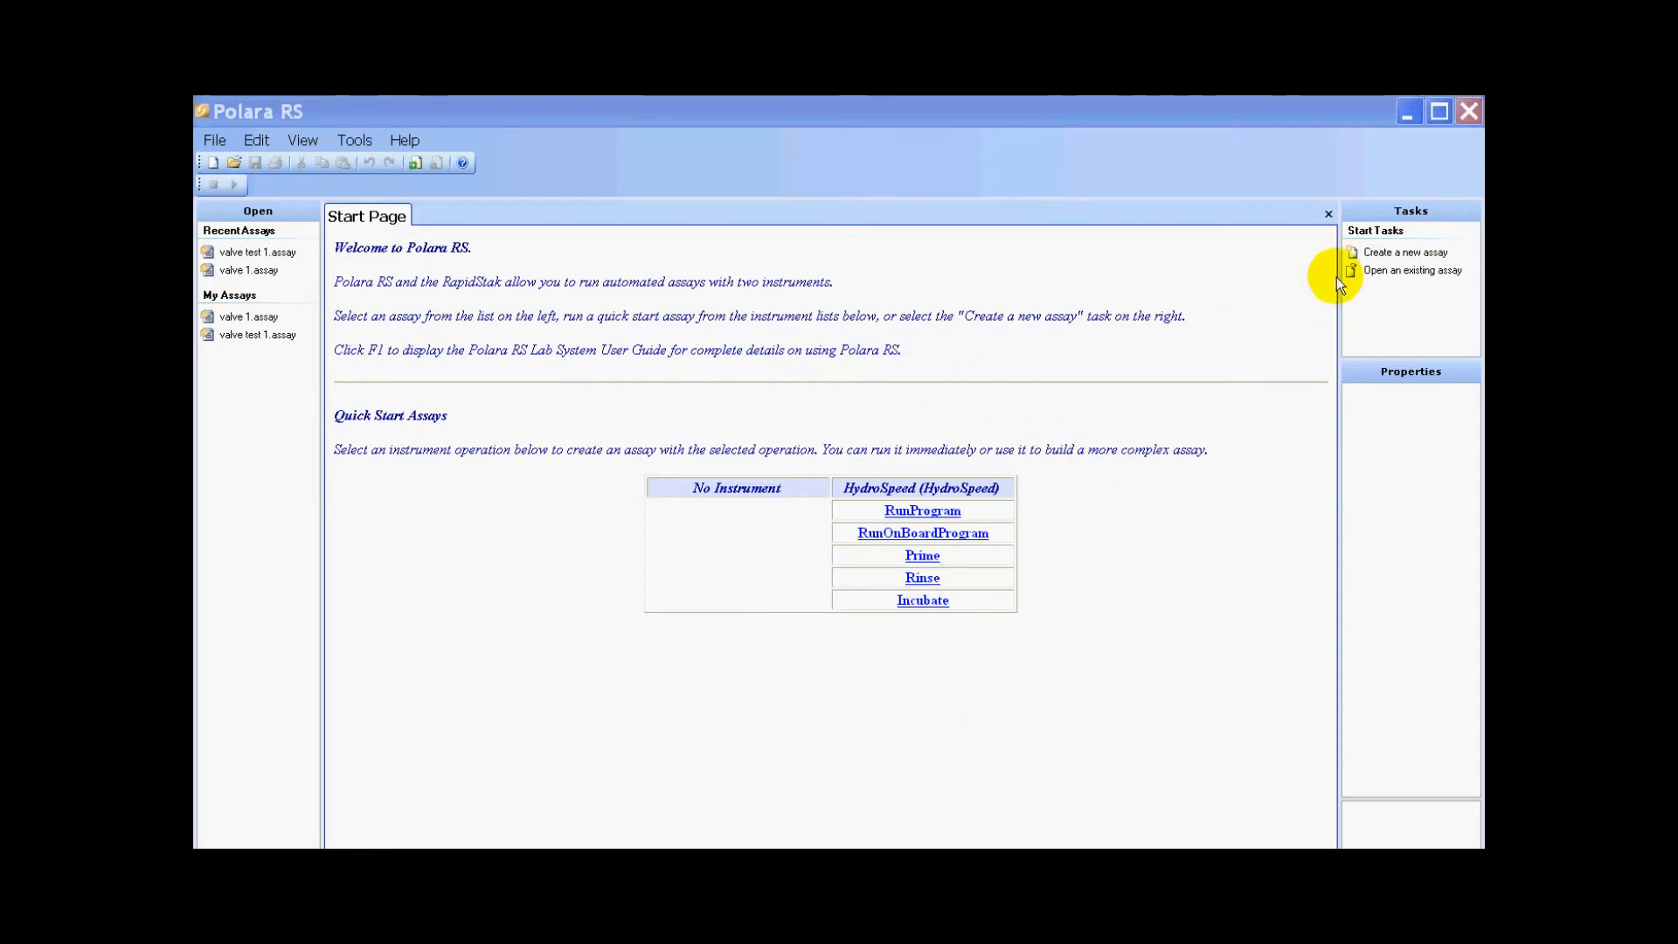
- Create a new assay and add a HydroSpeed RunOnBoardProgram operation to Process Plates
{"action": "left_click", "coordinate": [1399, 254]}
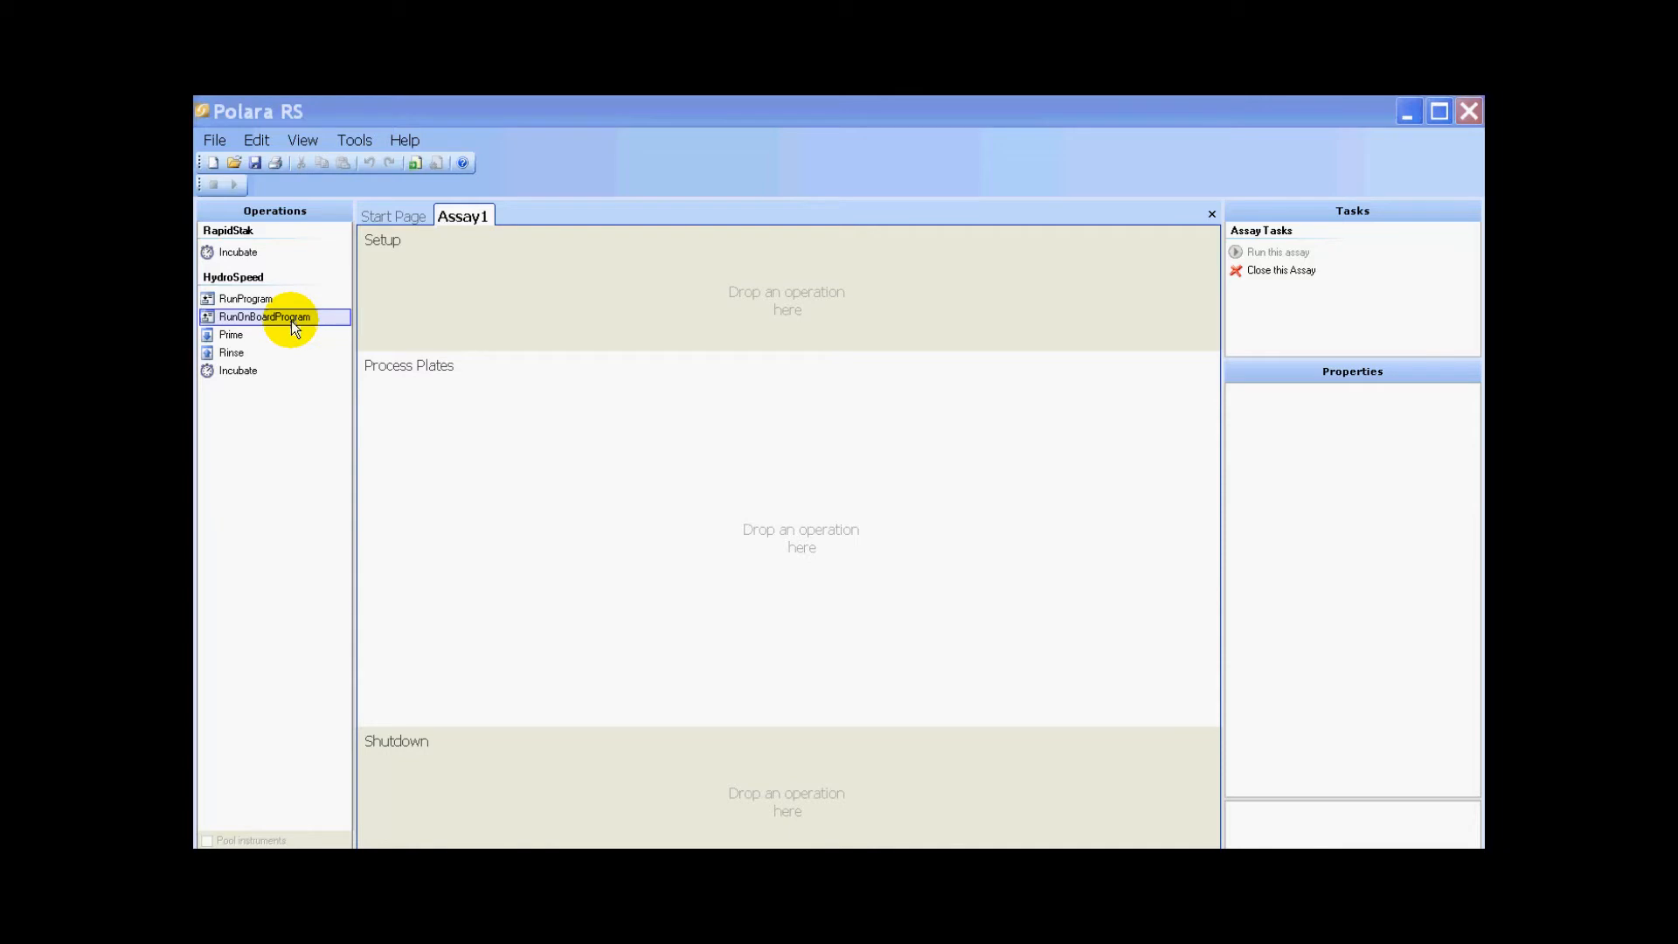
{"action": "left_click_drag", "start_coordinate": [271, 324], "coordinate": [762, 456]}
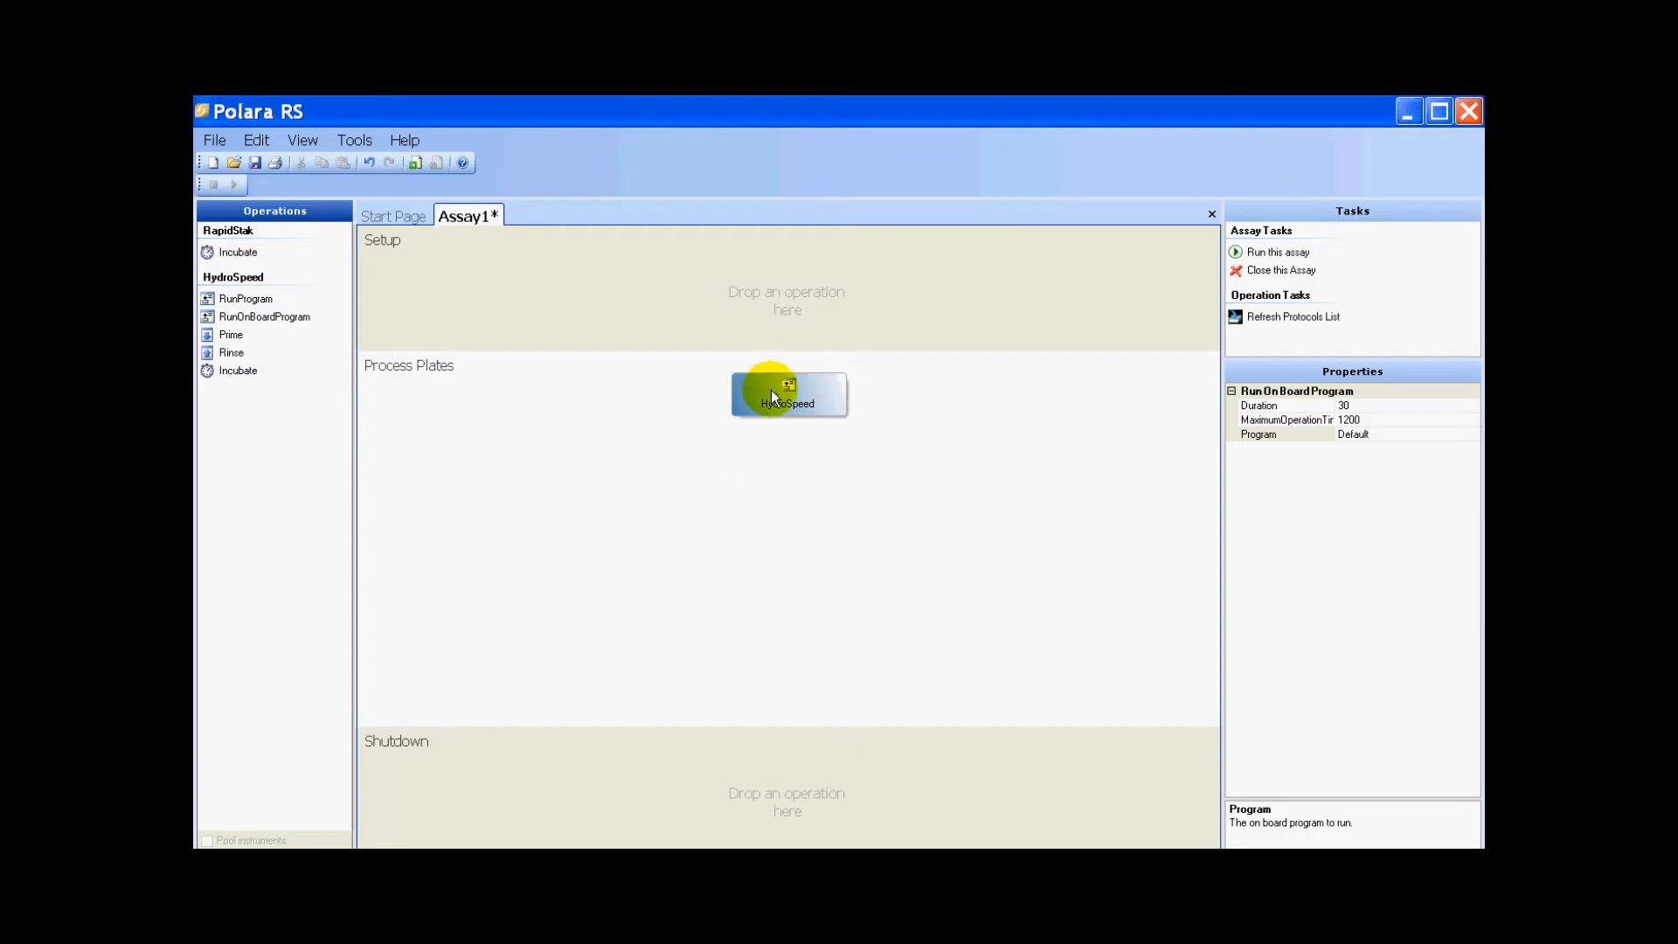
{"action": "left_click", "coordinate": [1073, 537]}
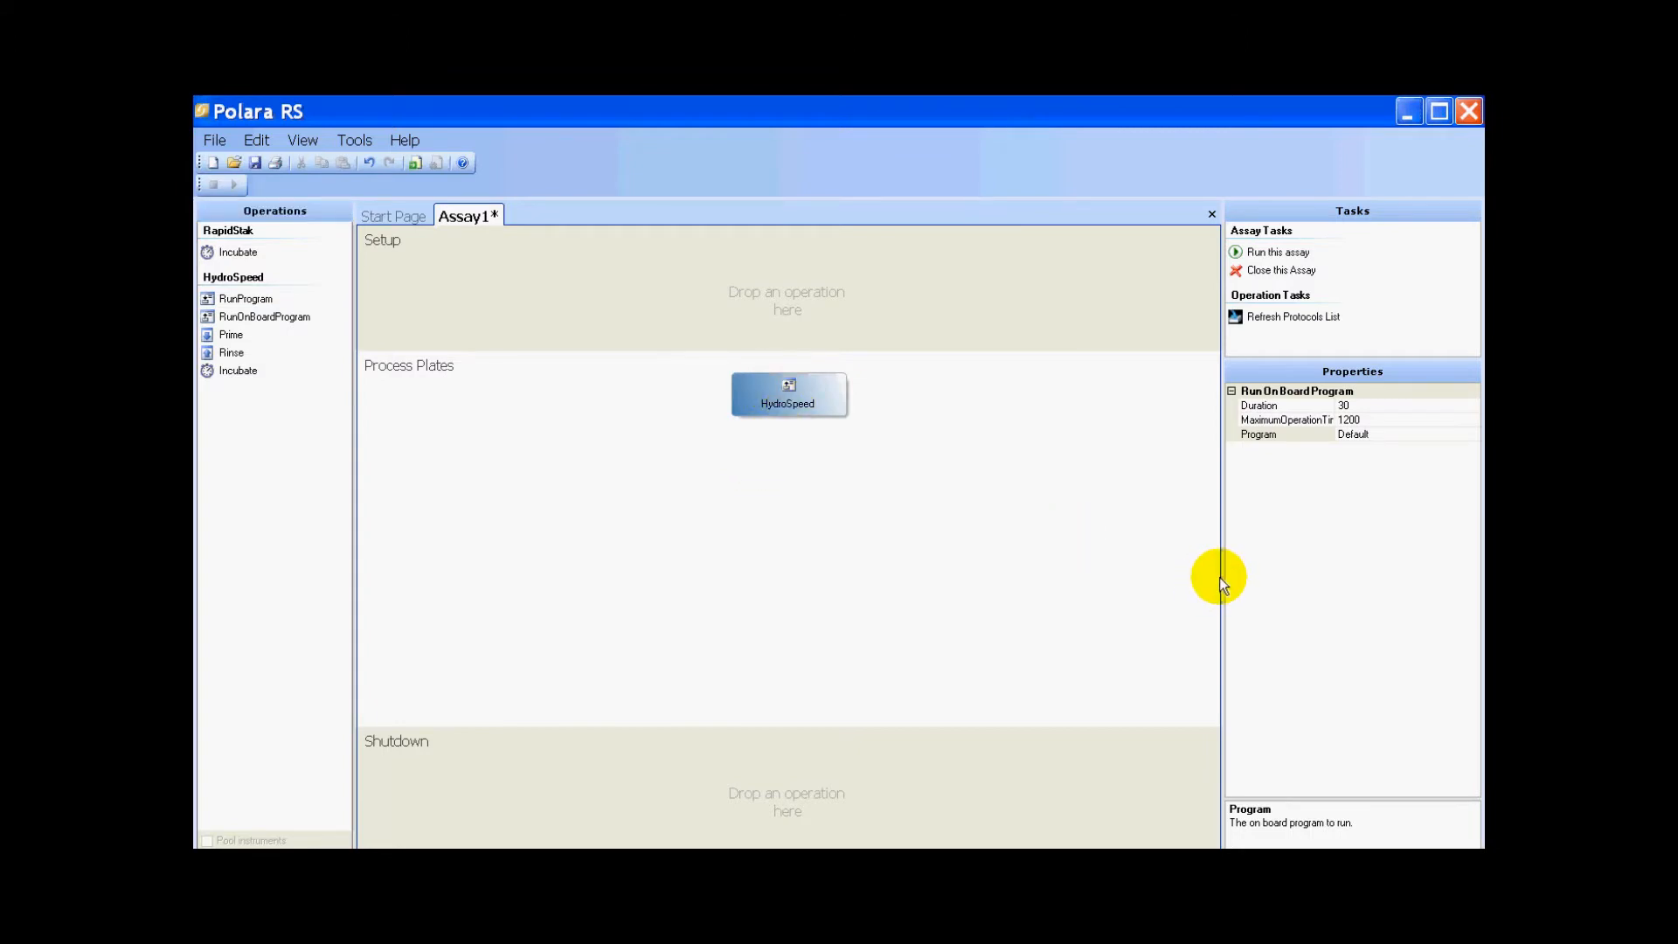
- Refresh the HydroSpeed protocols list and retrieve the on-board protocols
{"action": "left_click_drag", "start_coordinate": [1222, 576], "coordinate": [1079, 573]}
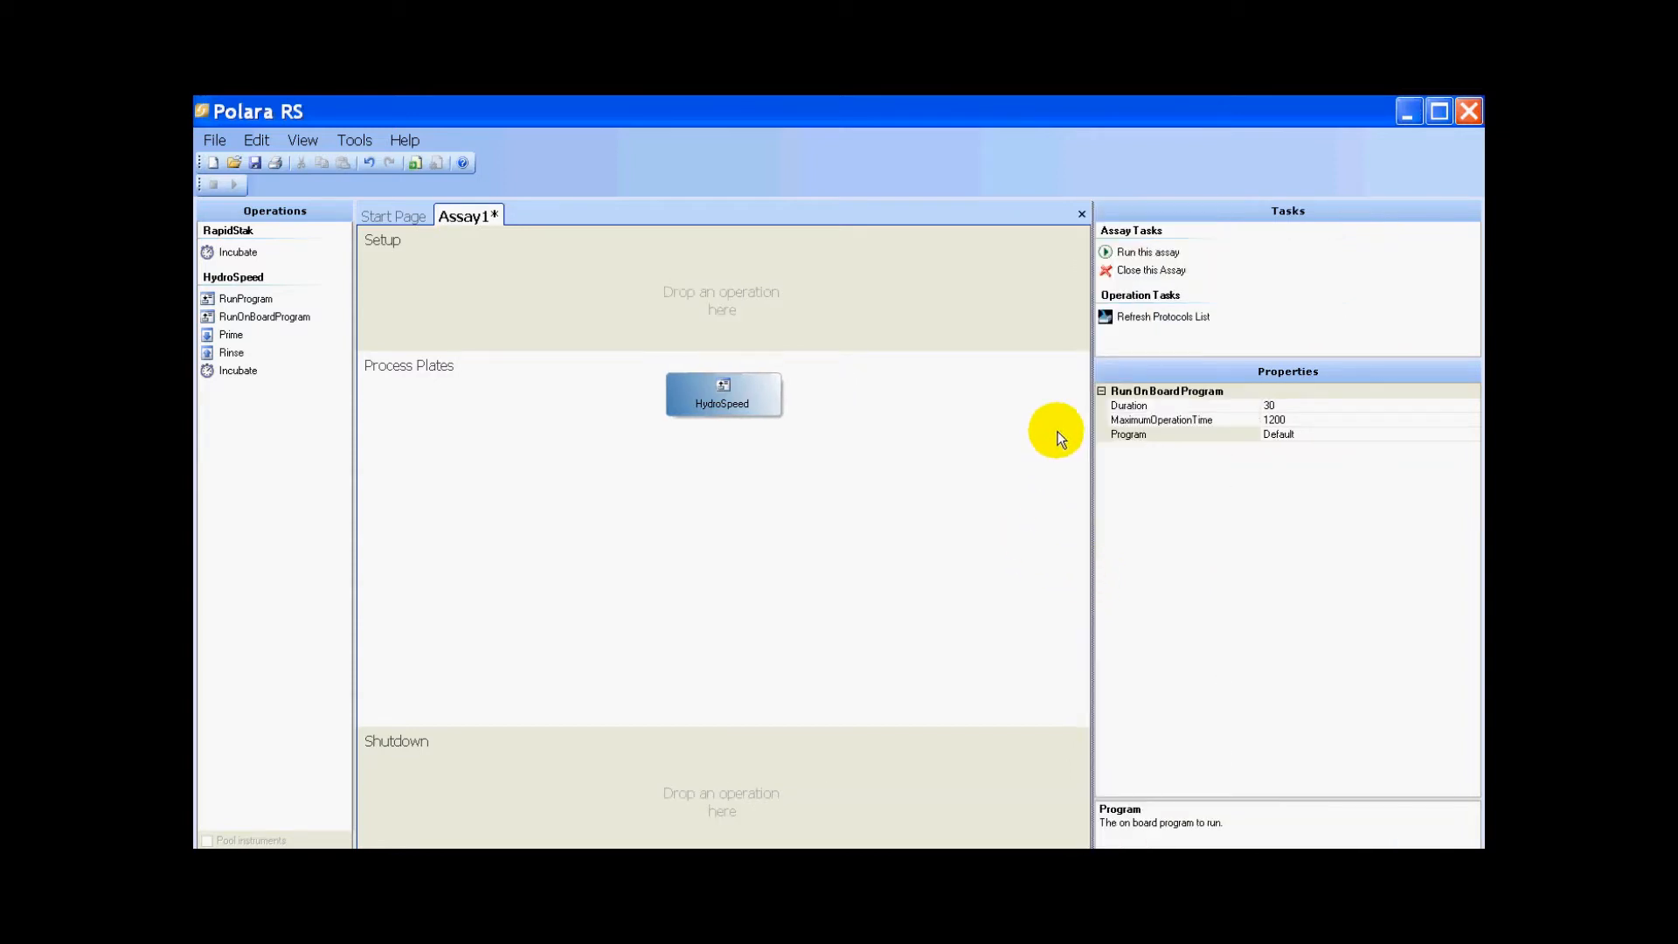
{"action": "left_click", "coordinate": [1132, 318]}
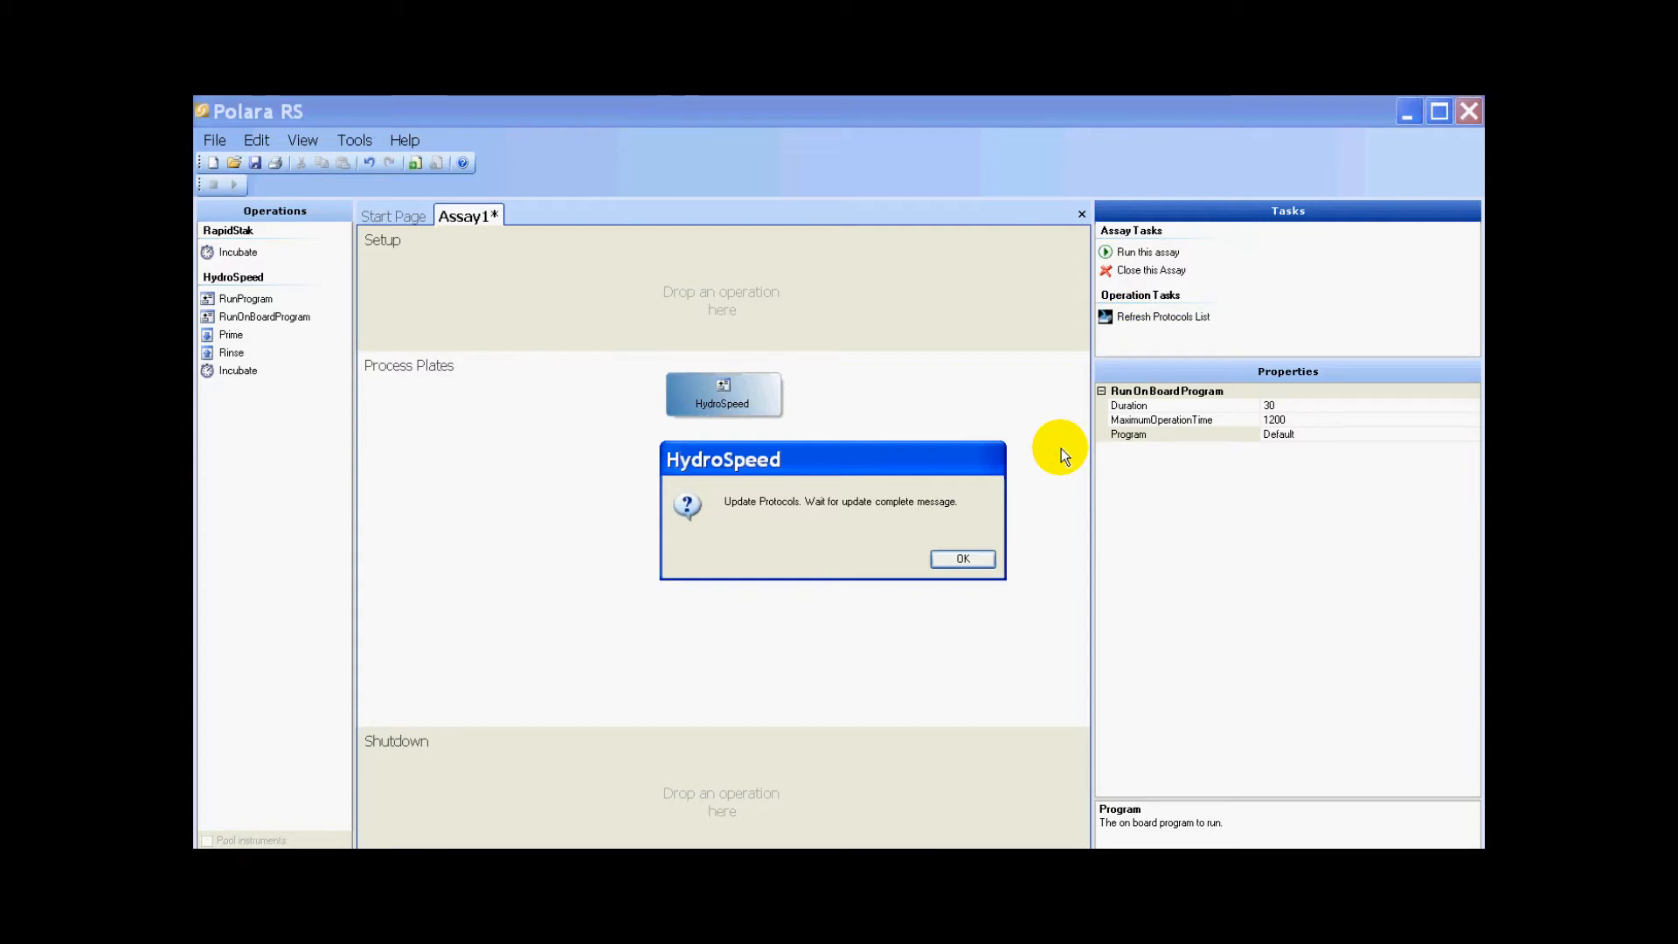
{"action": "left_click", "coordinate": [973, 561]}
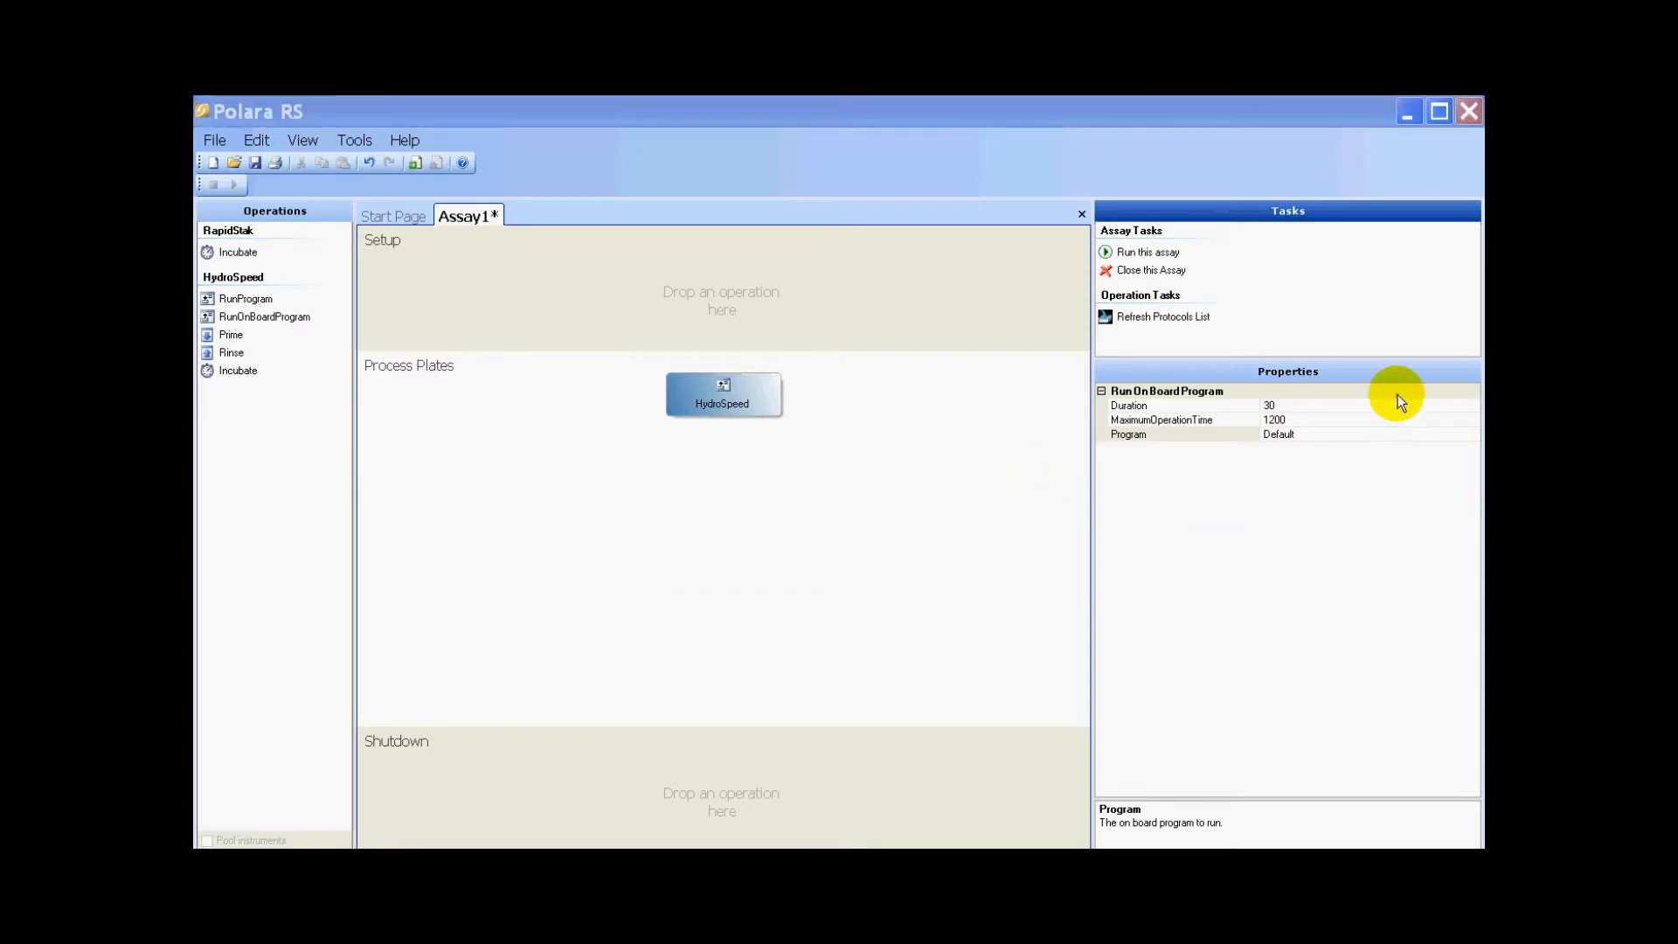
{"action": "left_click", "coordinate": [1475, 463]}
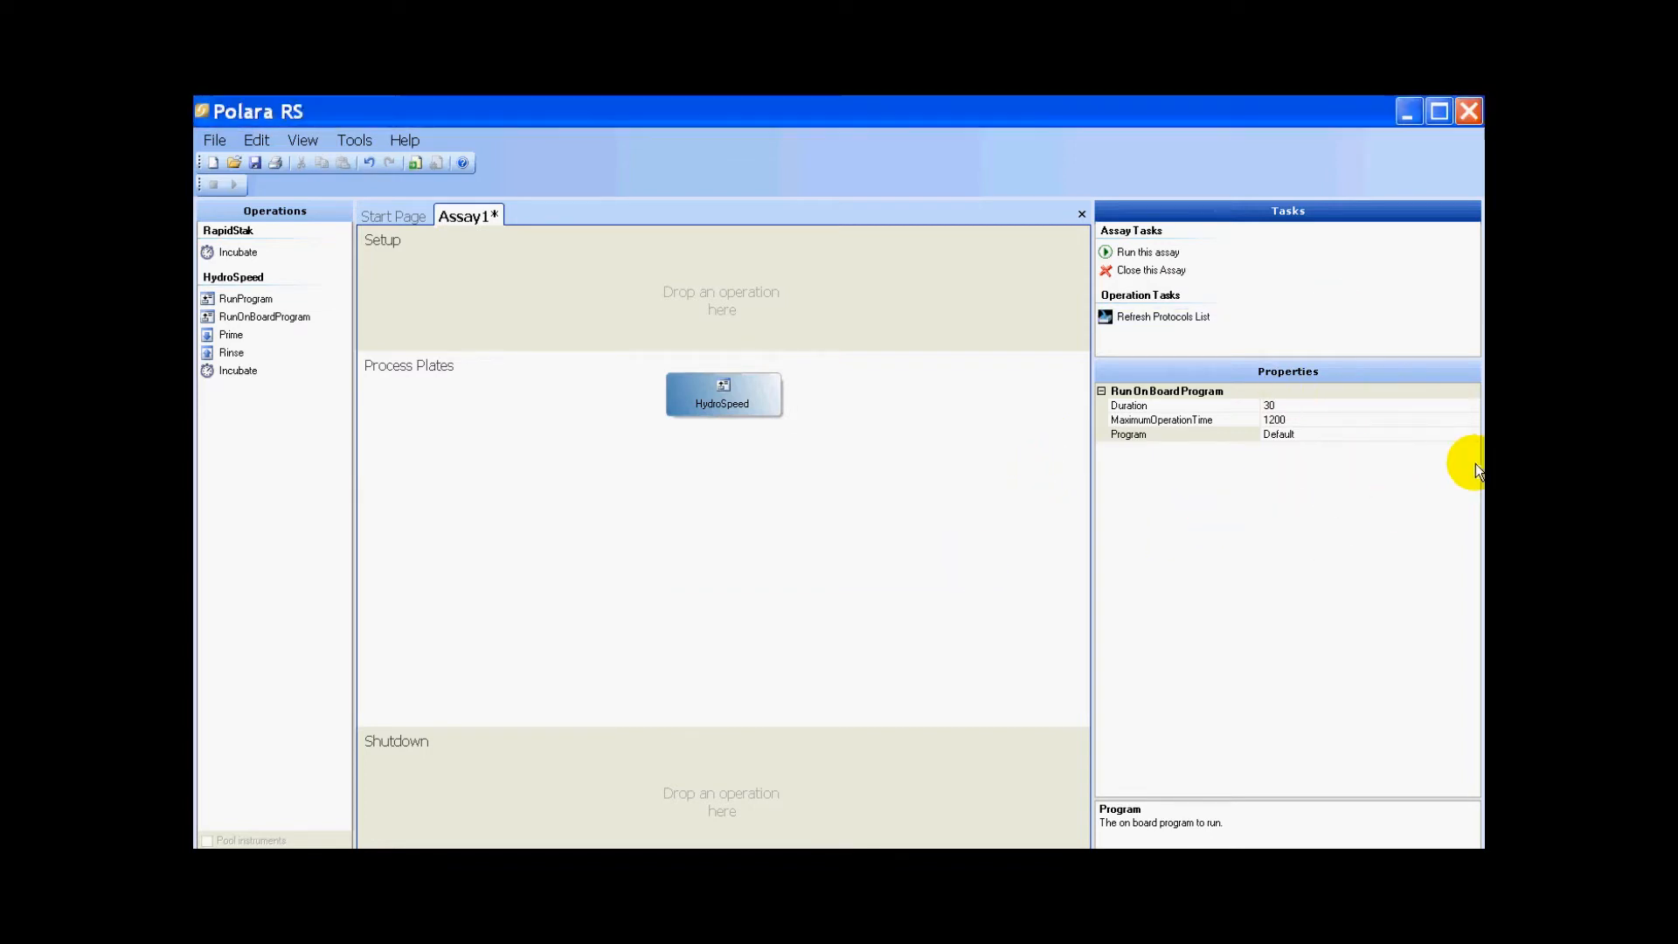
{"action": "left_click", "coordinate": [1360, 431]}
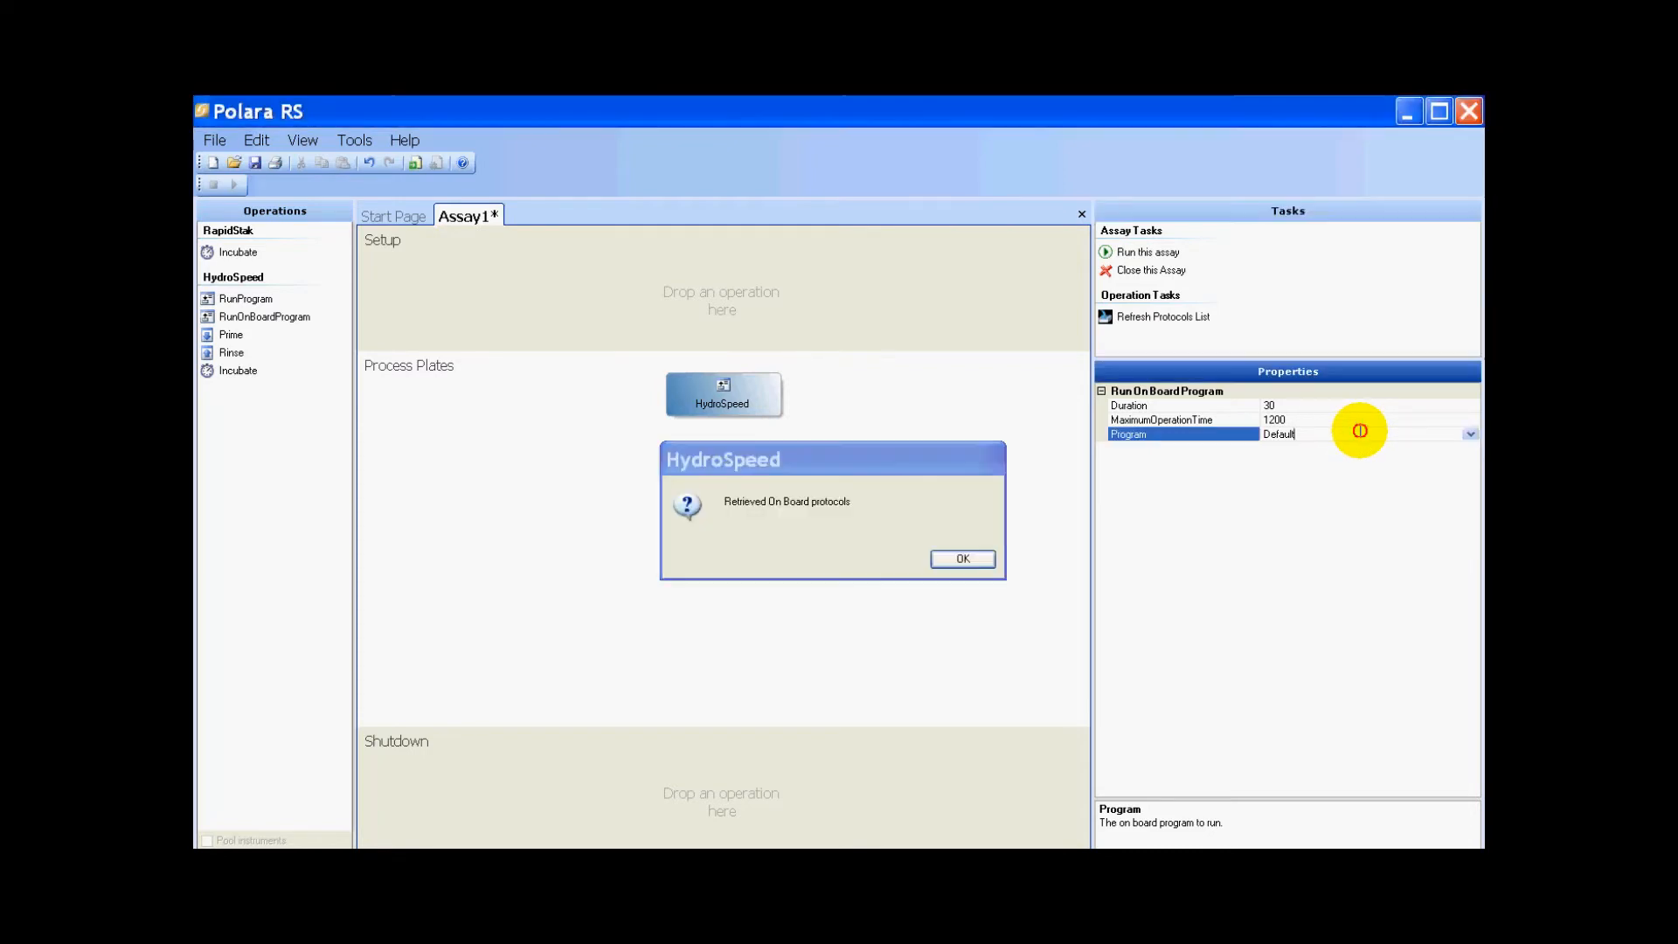
{"action": "left_click", "coordinate": [962, 558]}
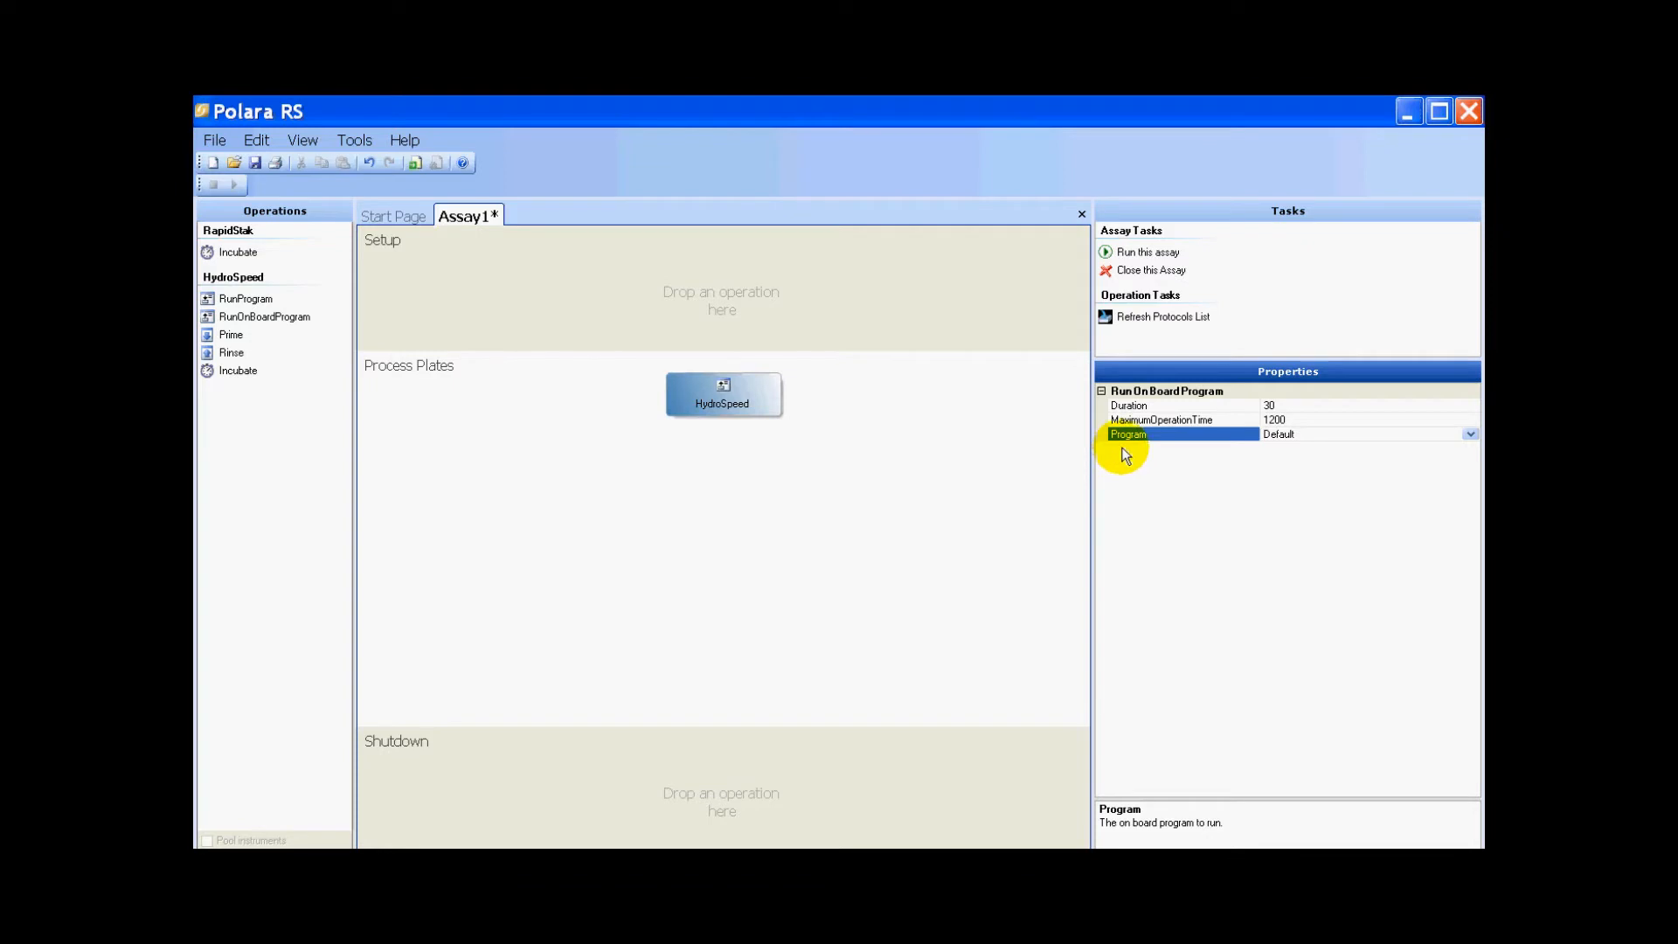
- Set the operation's Program to 2 Test2
{"action": "left_click", "coordinate": [1470, 435]}
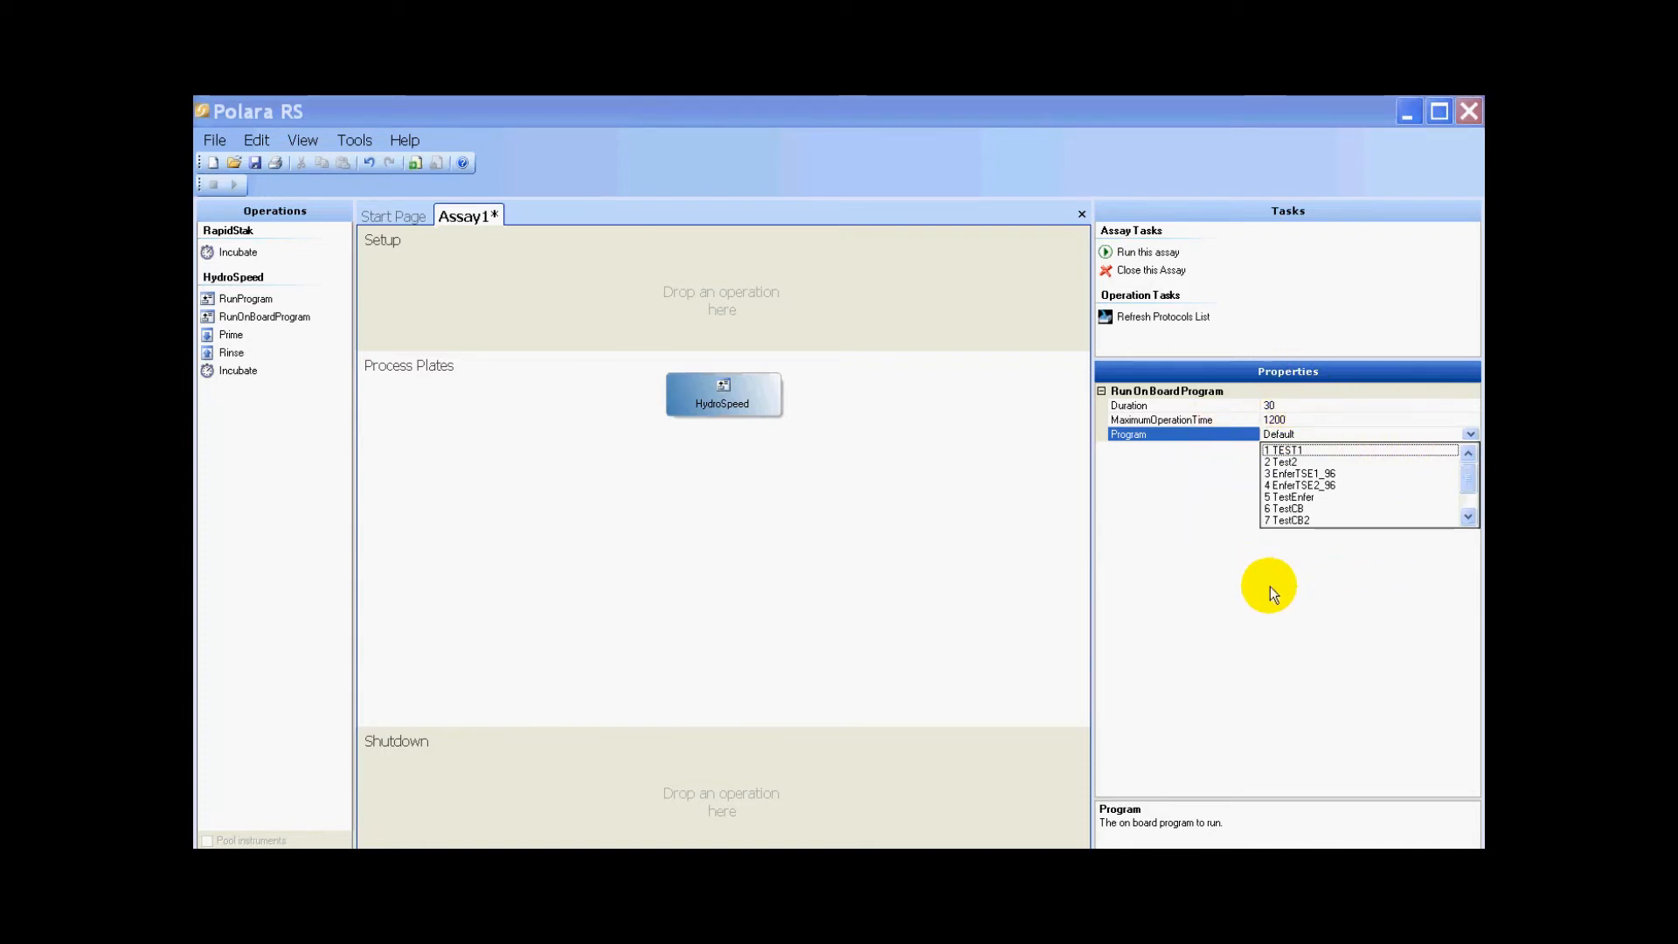
{"action": "left_click", "coordinate": [1286, 464]}
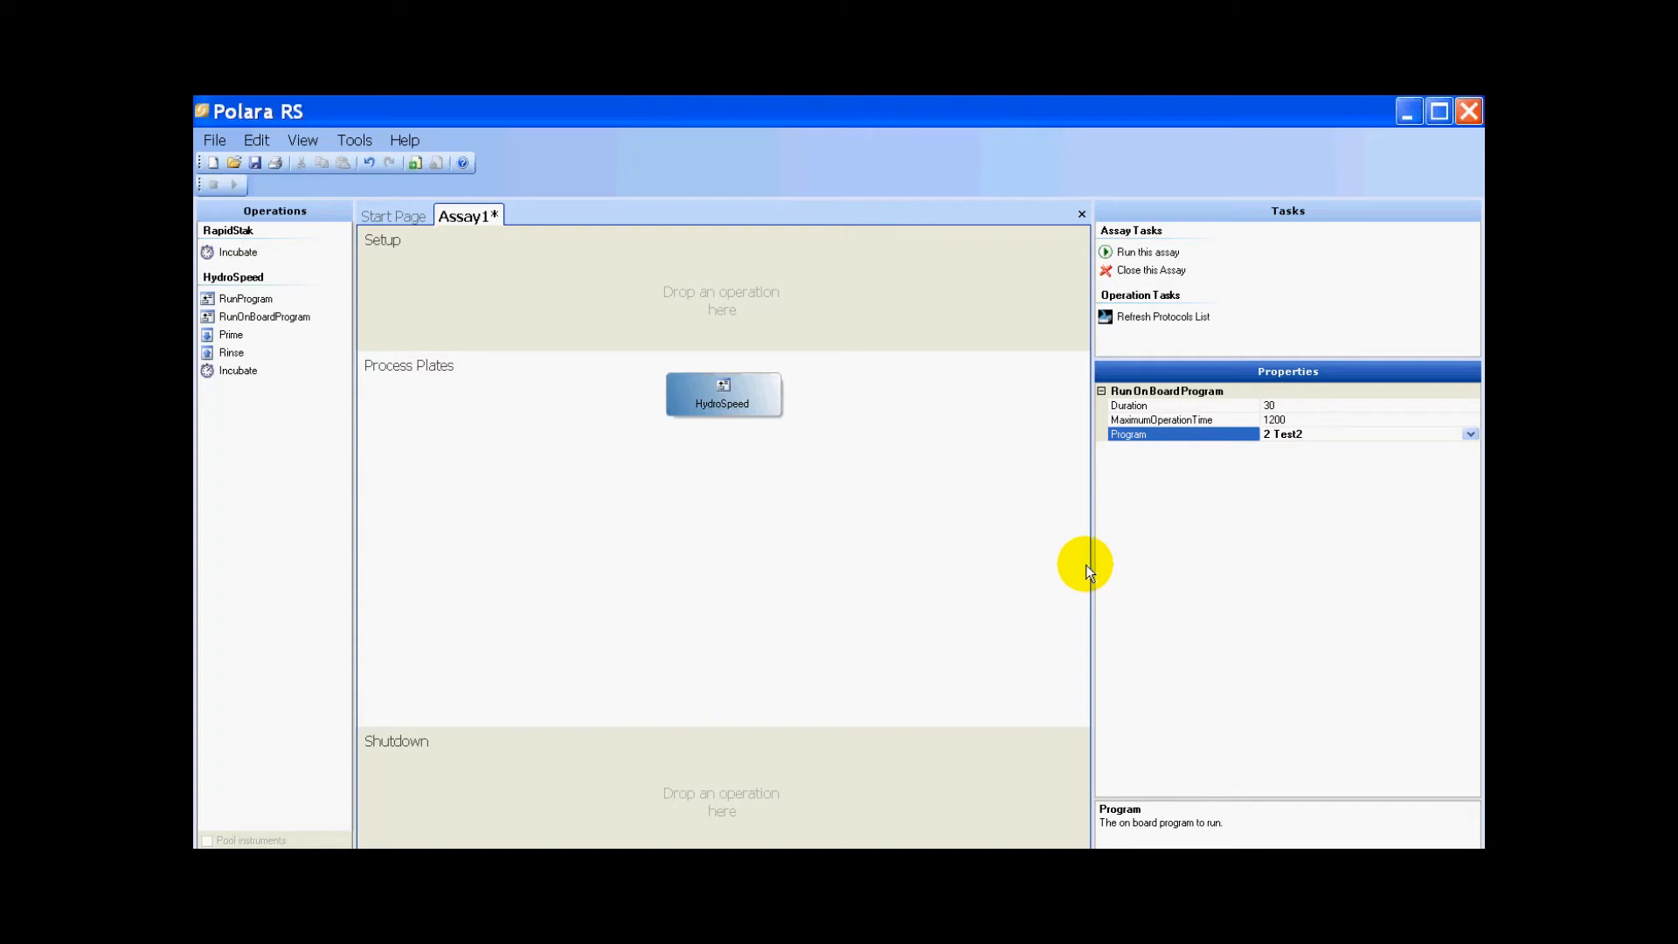
- Run the assay
{"action": "left_click_drag", "start_coordinate": [1093, 565], "coordinate": [1165, 568]}
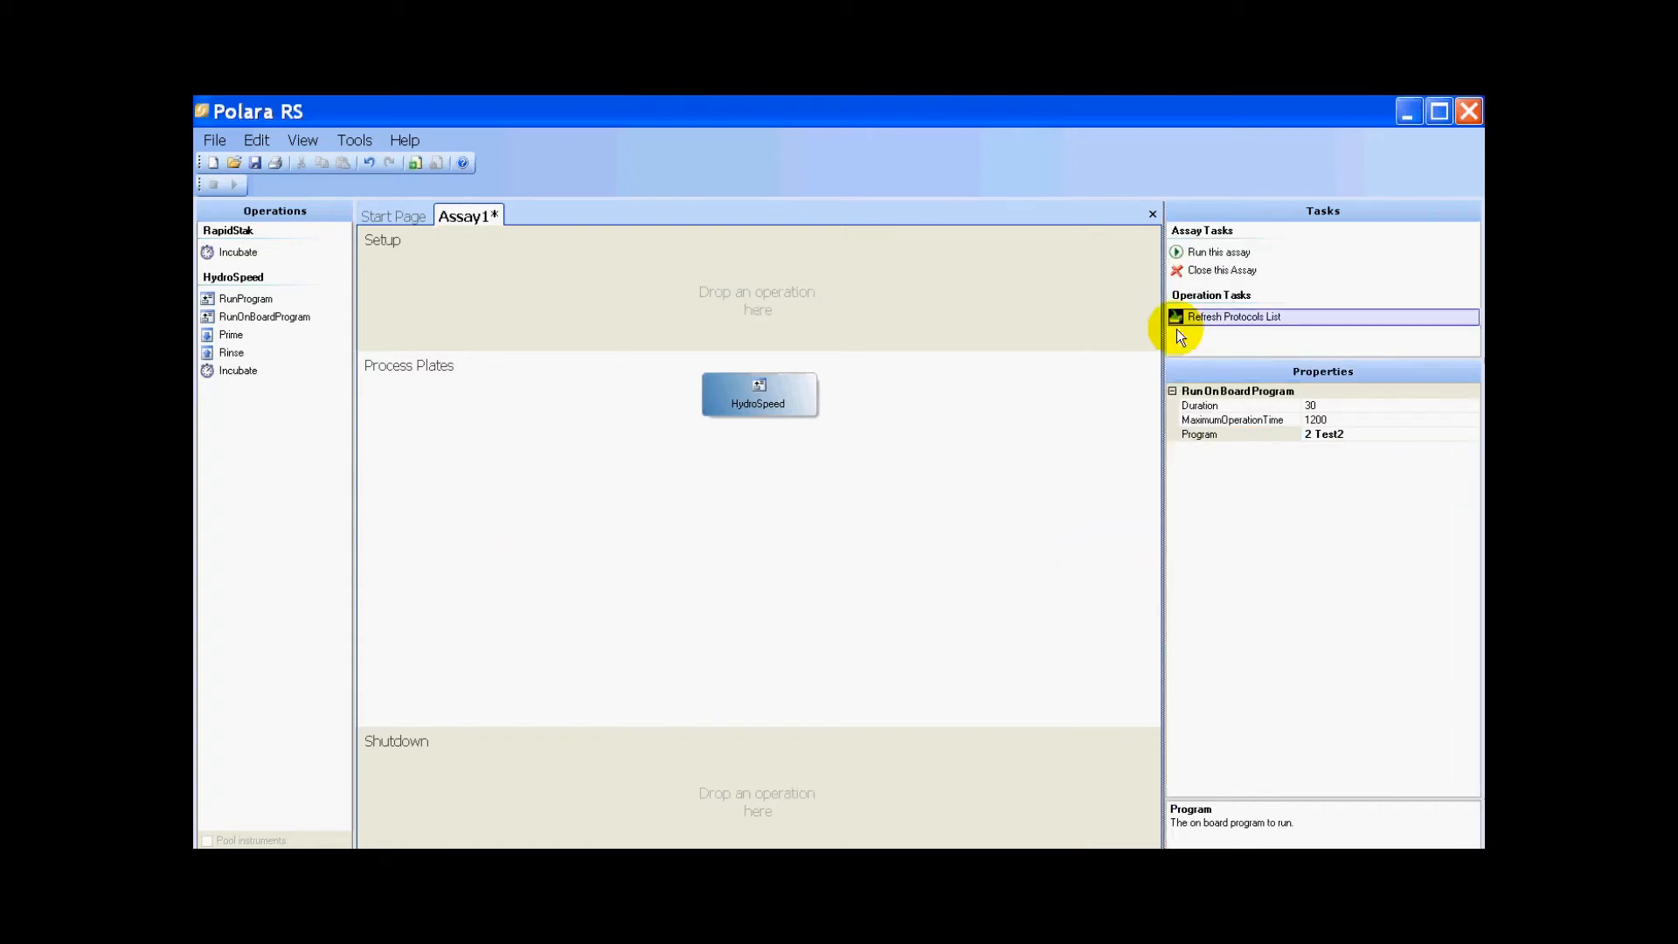
{"action": "left_click", "coordinate": [1219, 253]}
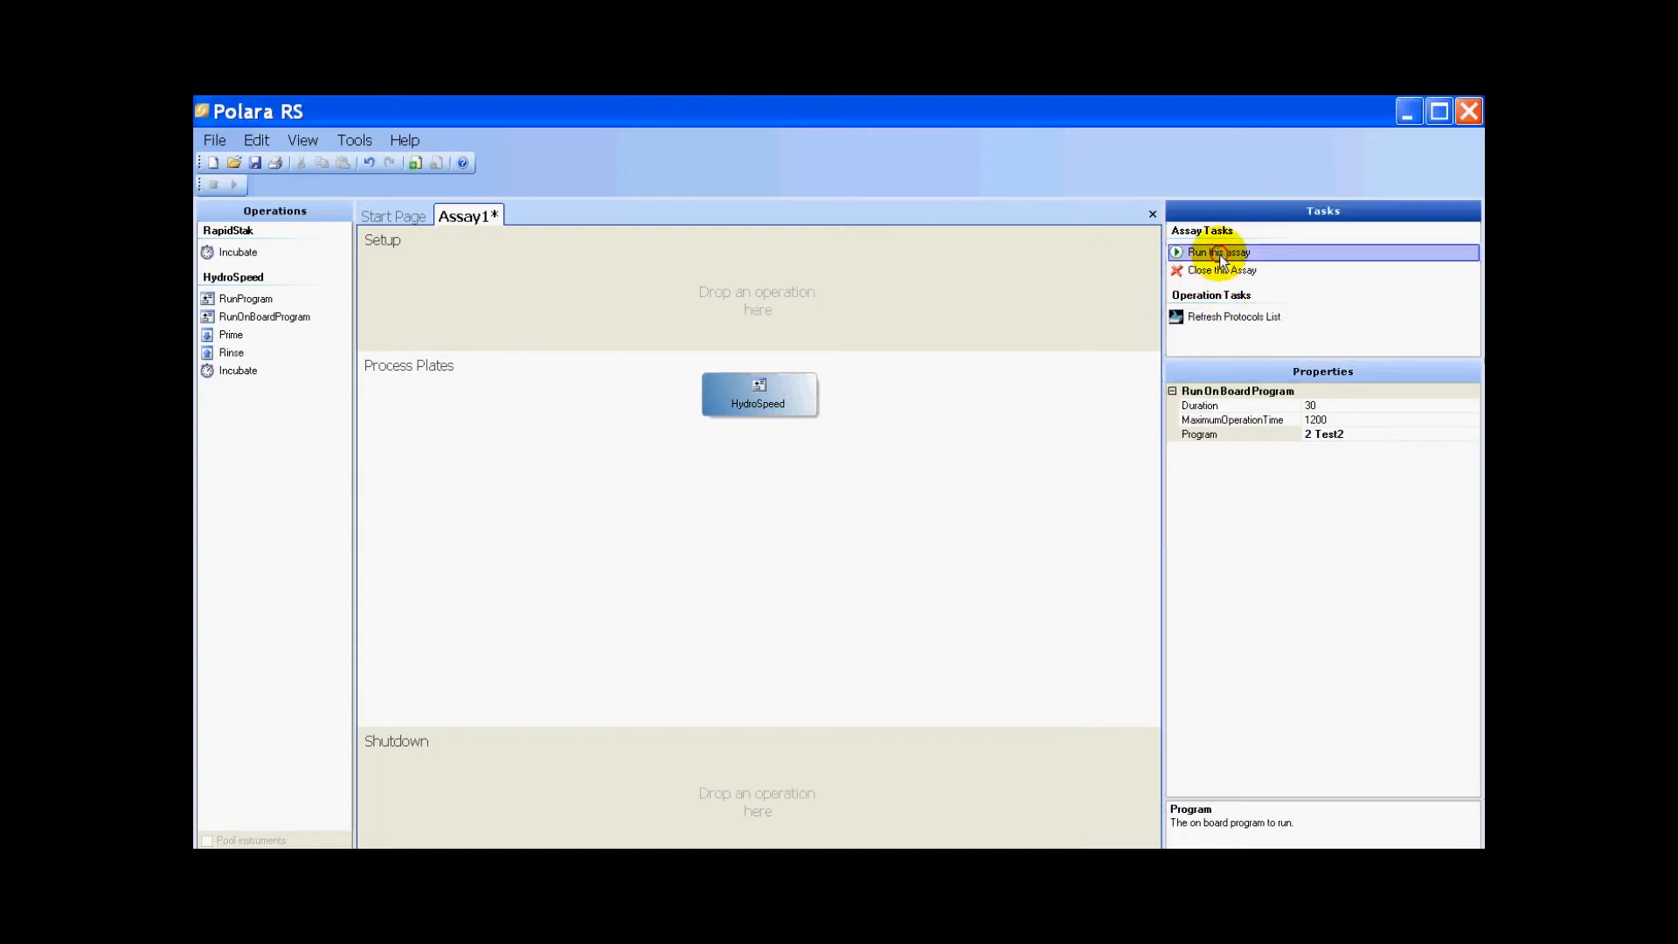